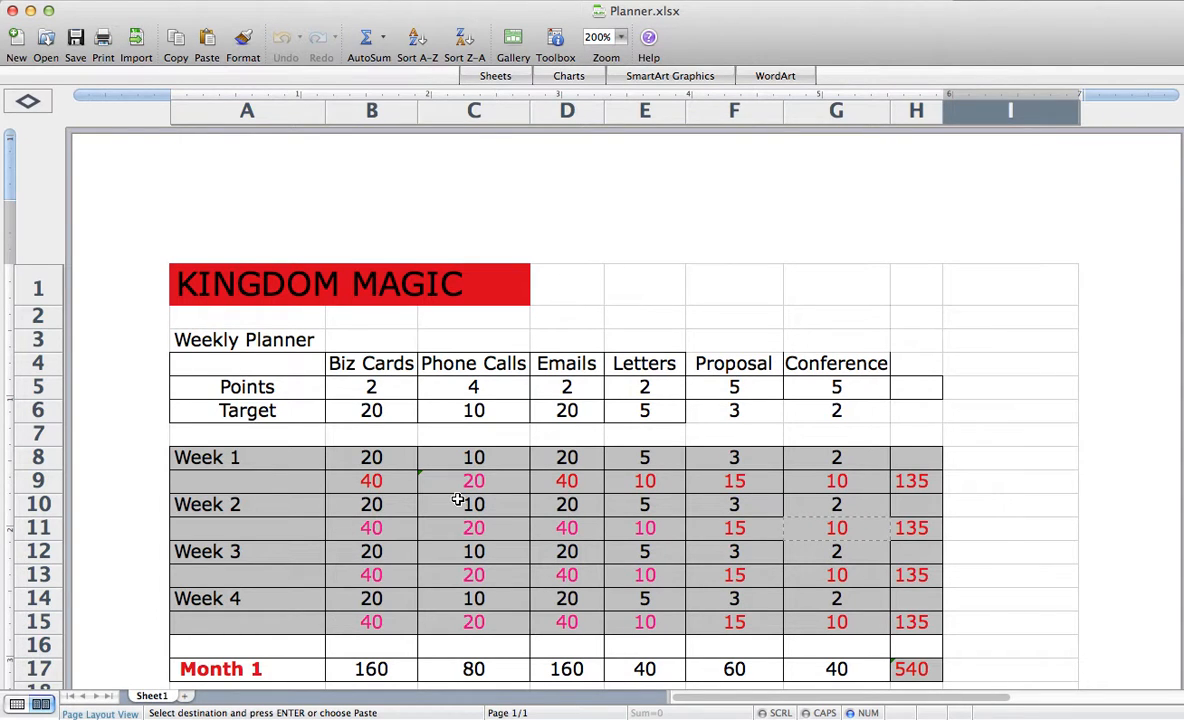
- Inspect the formula behind the Week 1 Biz Cards points in cell B9
{"action": "scroll", "coordinate": [288, 452], "scroll_direction": "right", "scroll_amount": 3}
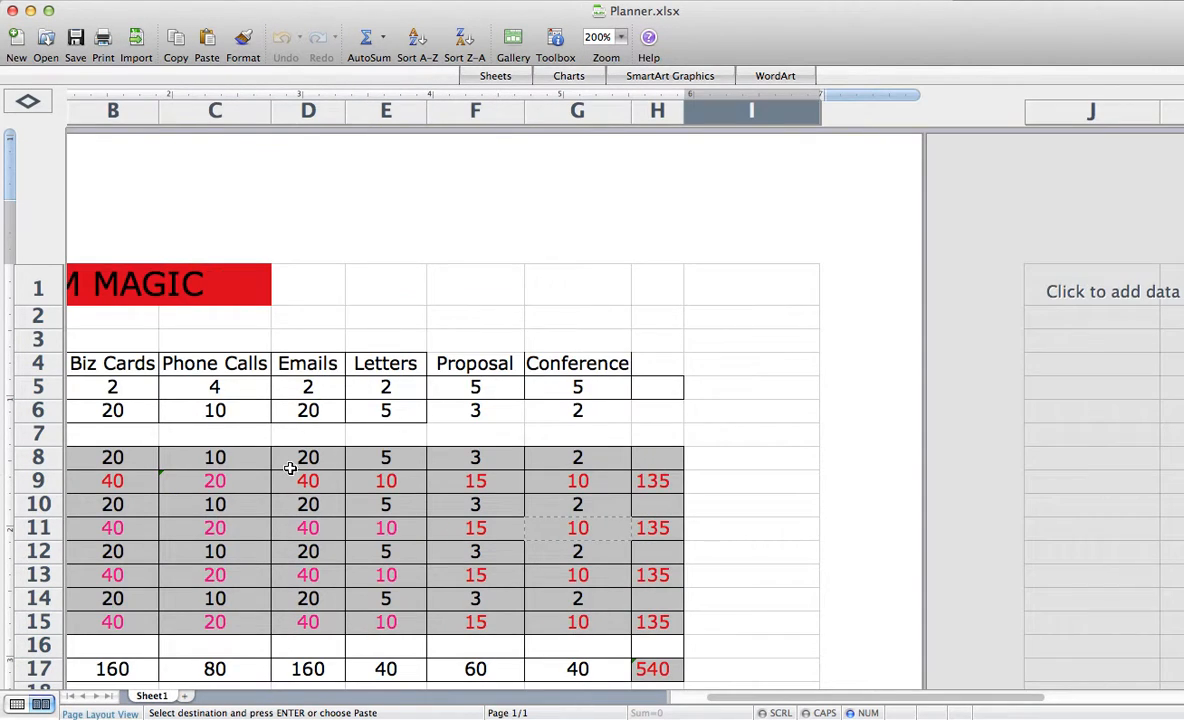
{"action": "scroll", "coordinate": [646, 648], "scroll_direction": "left", "scroll_amount": 3}
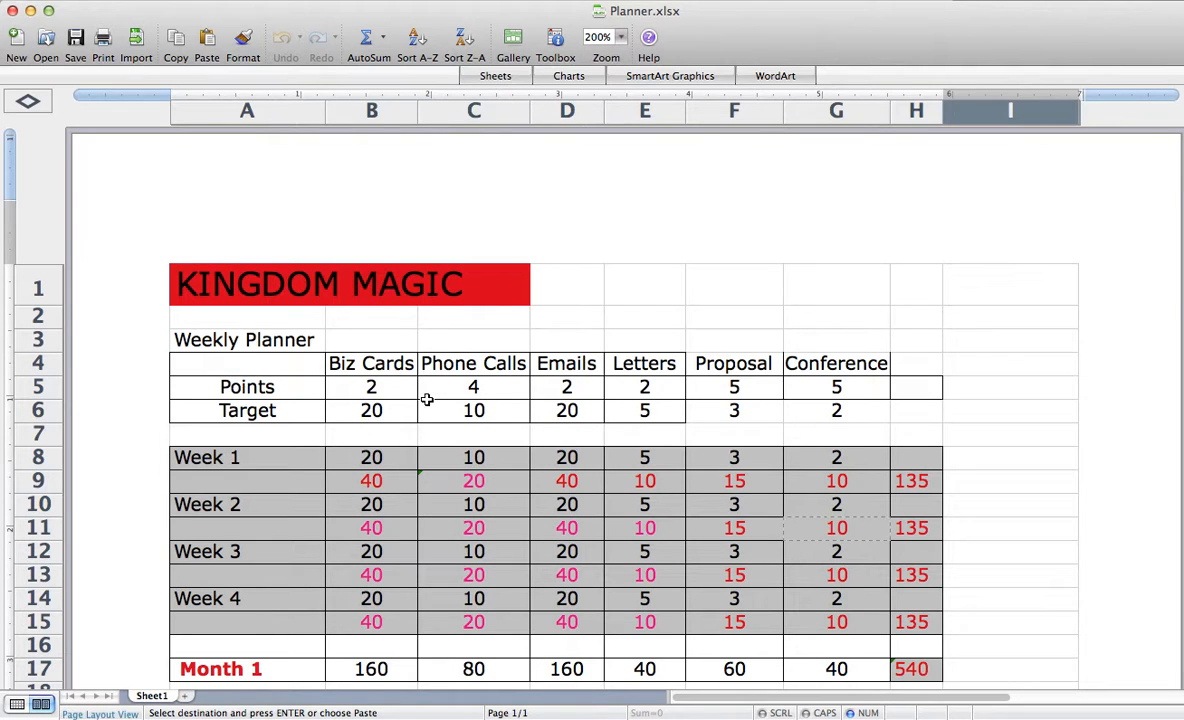
{"action": "left_click", "coordinate": [367, 483]}
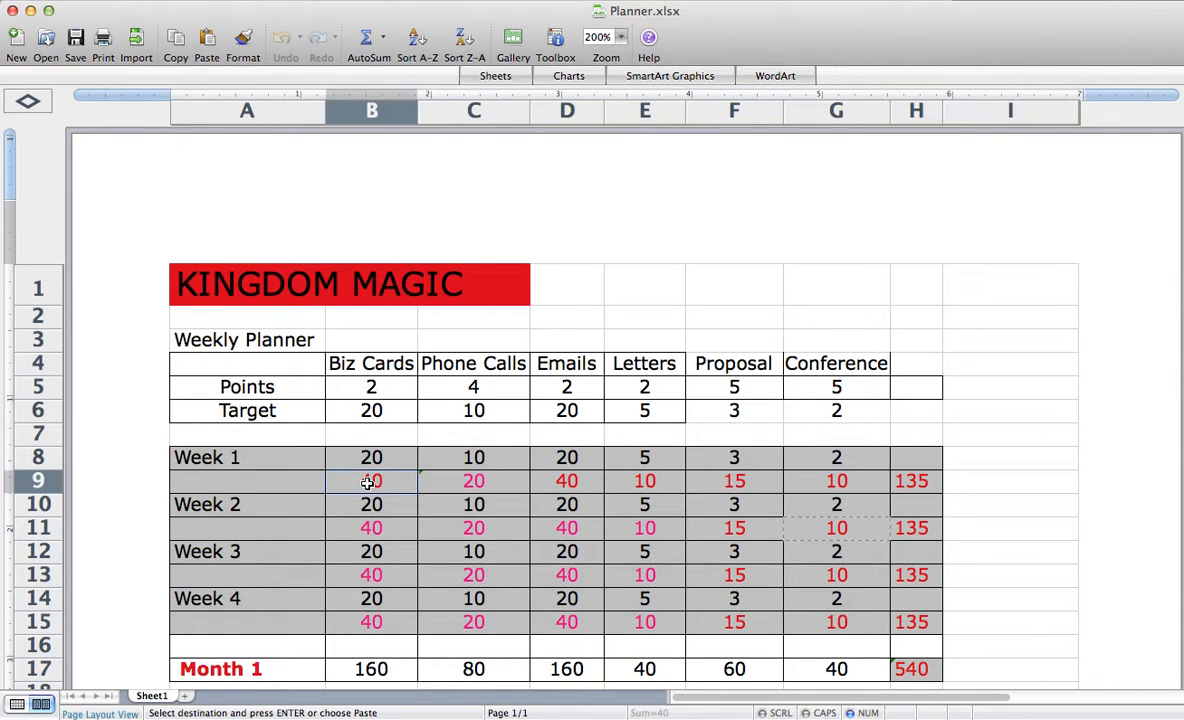
{"action": "double_click", "coordinate": [352, 481]}
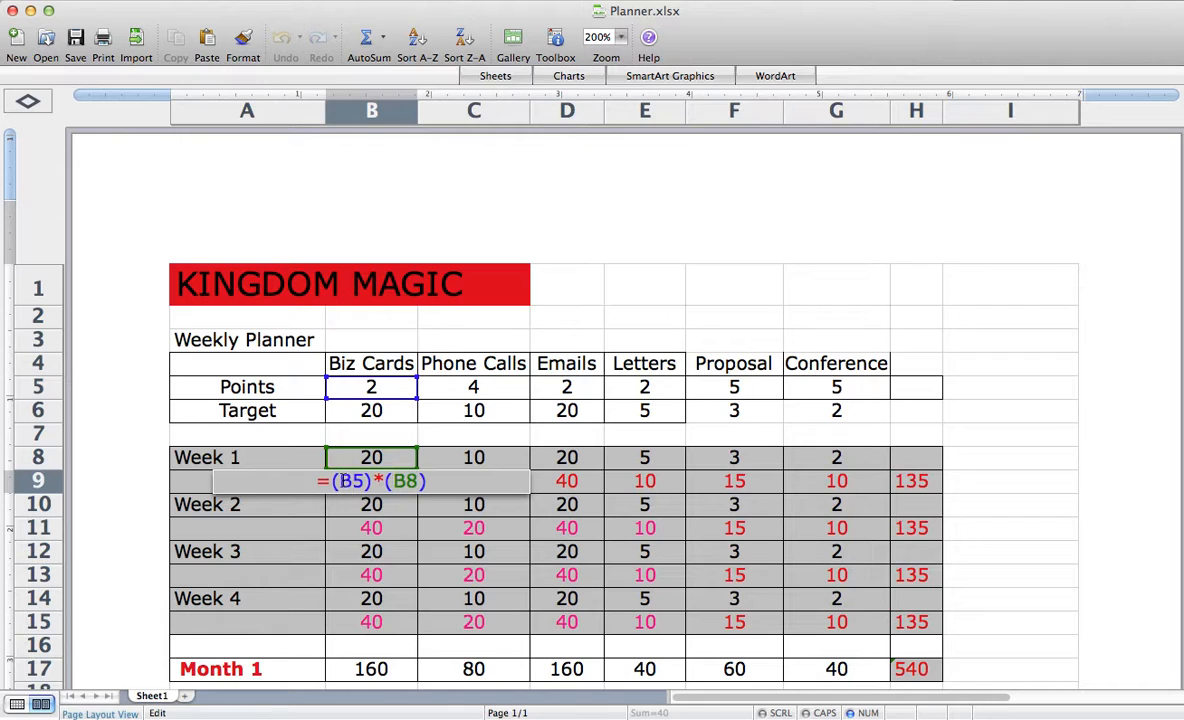
{"action": "key", "text": "Return"}
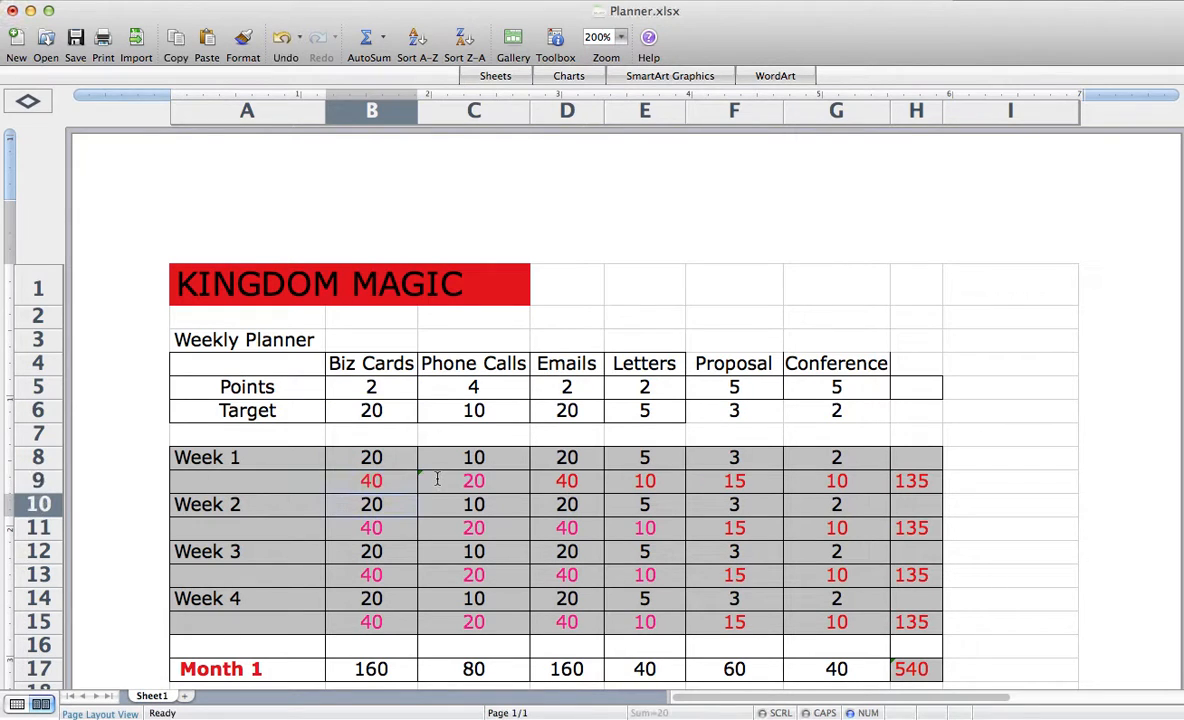
- Set the Week 1 Biz Cards count in cell B8 to 3
{"action": "left_click", "coordinate": [370, 457]}
{"action": "double_click", "coordinate": [370, 457]}
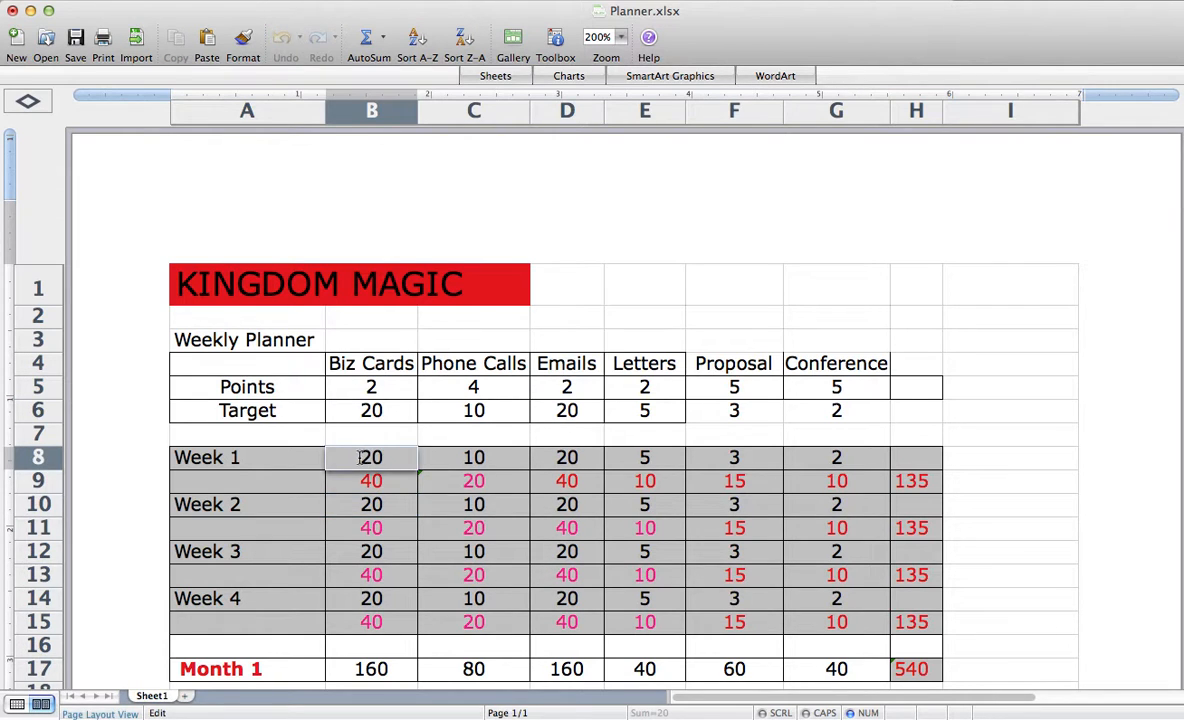
{"action": "left_click_drag", "start_coordinate": [371, 457], "coordinate": [388, 457]}
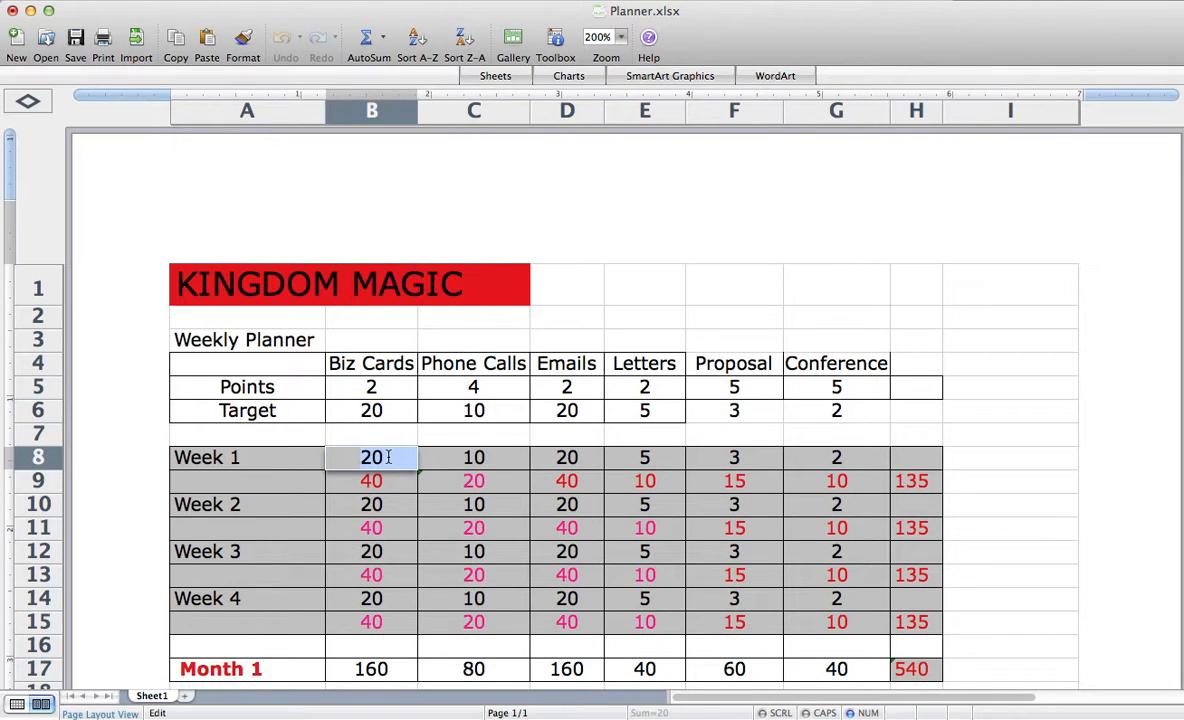
{"action": "type", "text": "3"}
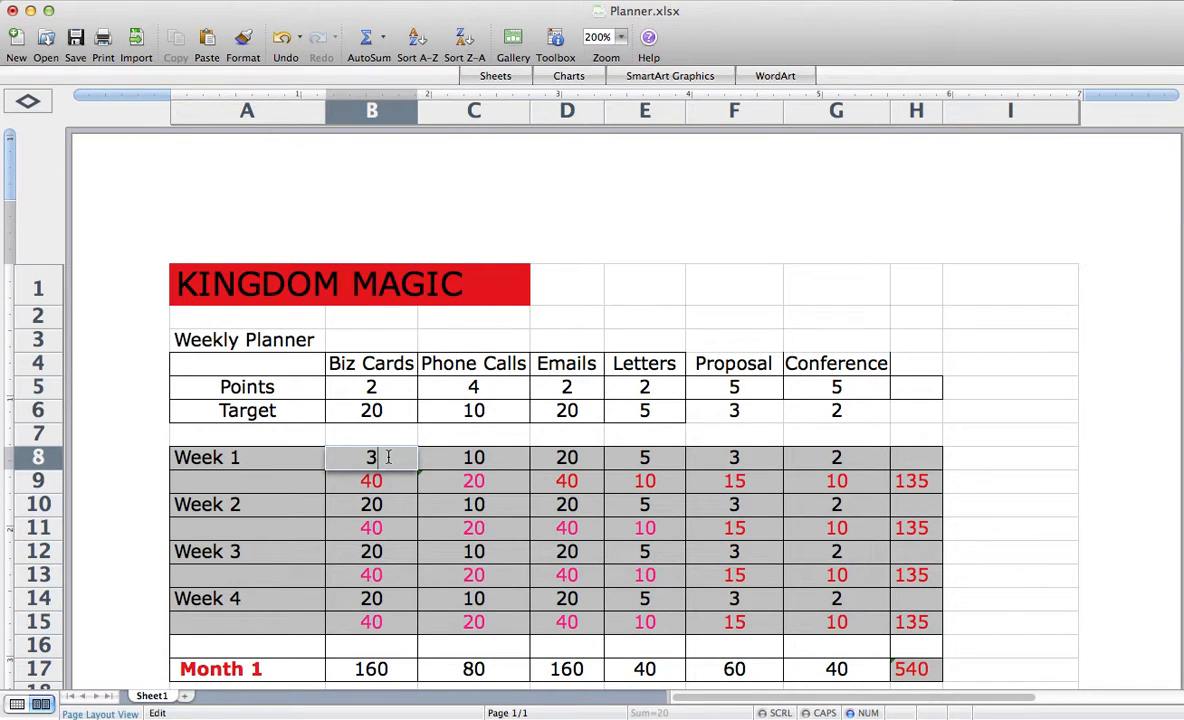
{"action": "key", "text": "Return"}
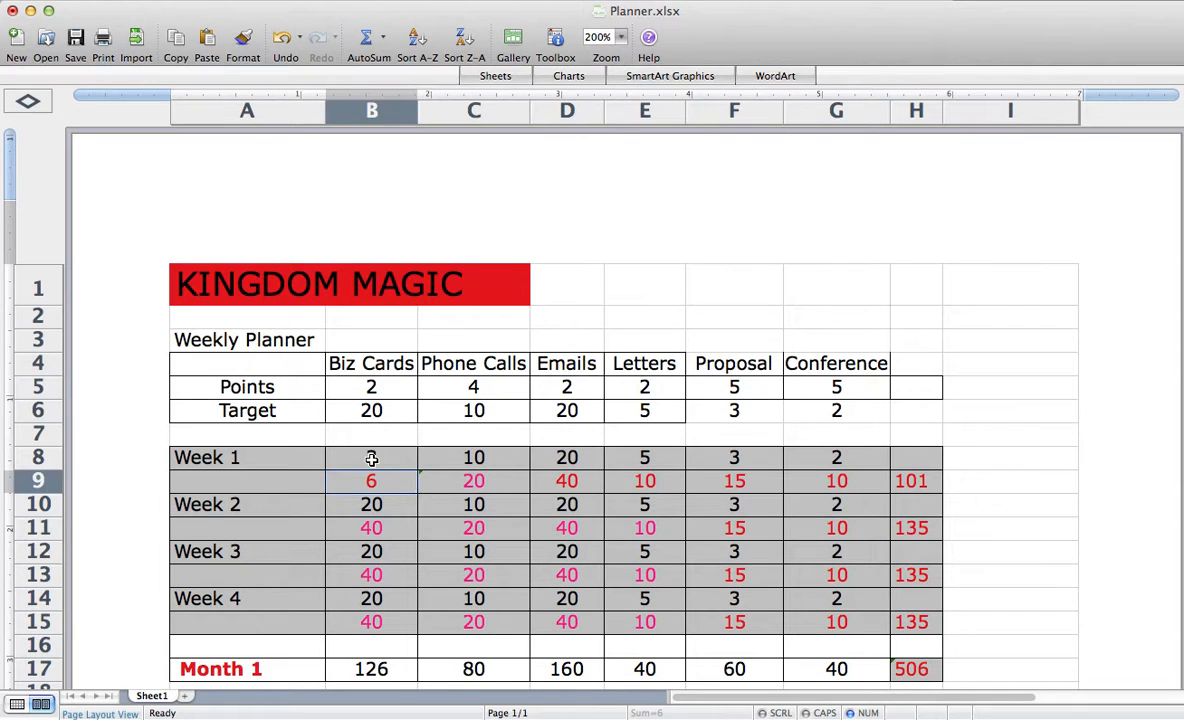
- Change the Week 1 Biz Cards count in cell B8 to 10
{"action": "double_click", "coordinate": [371, 458]}
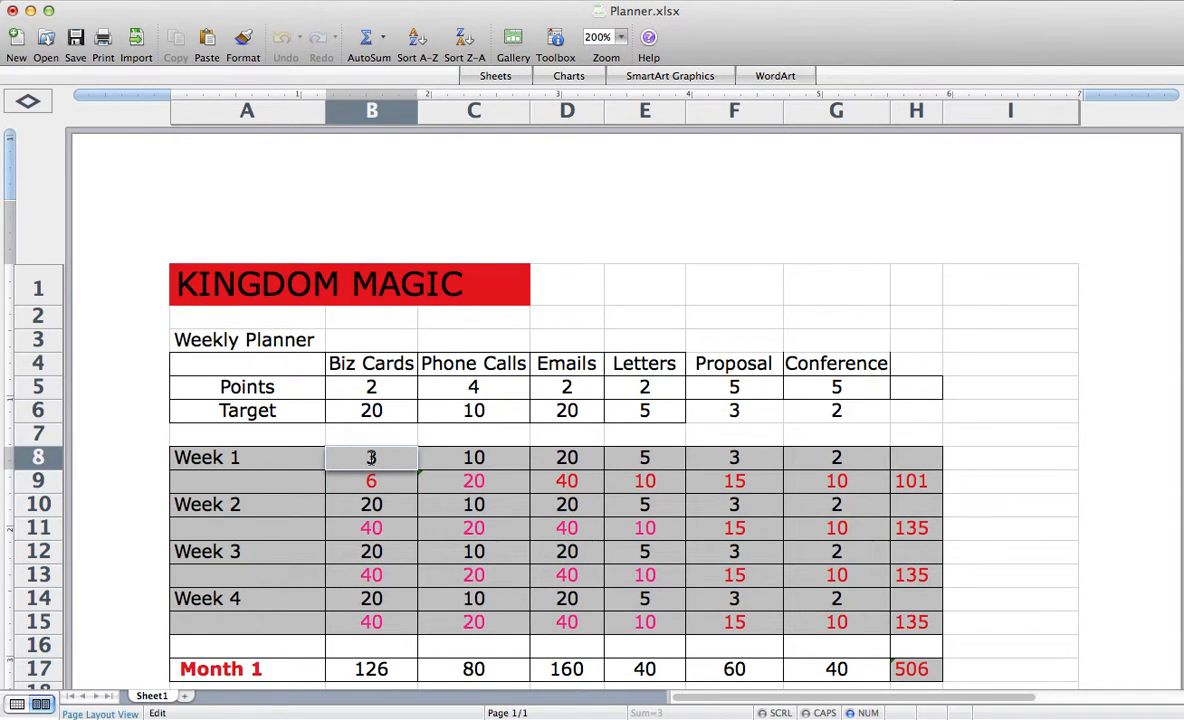
{"action": "key", "text": "BackSpace"}
{"action": "type", "text": "10"}
{"action": "key", "text": "Return"}
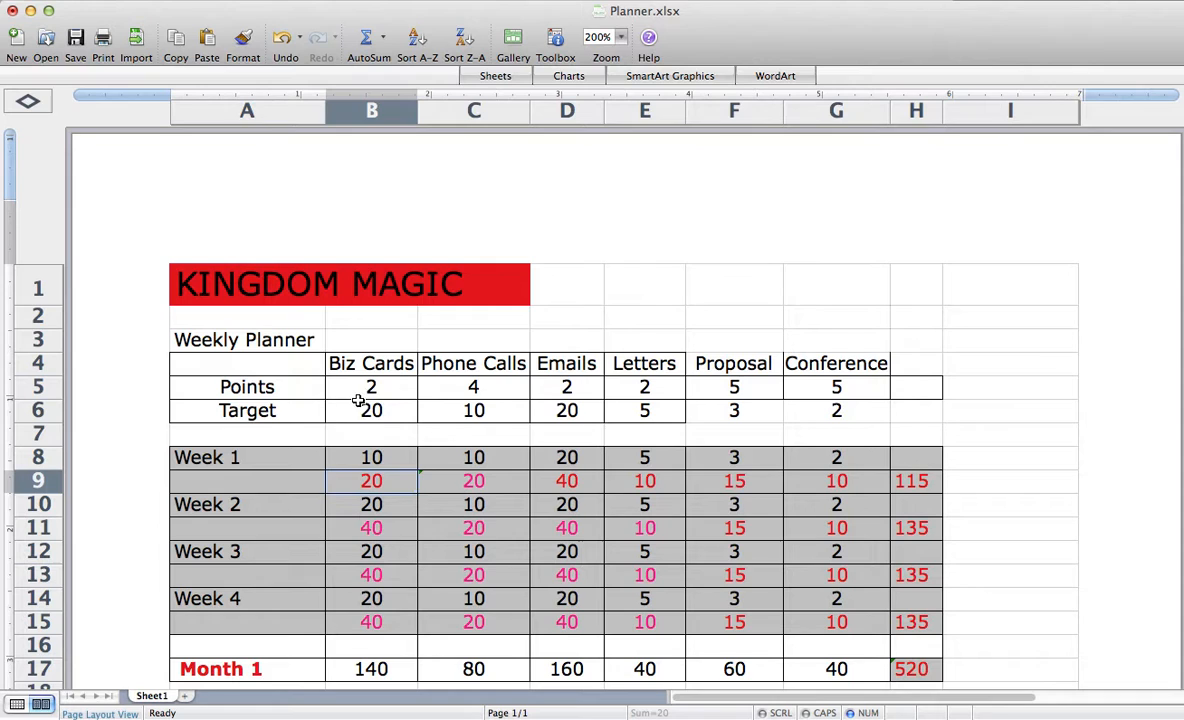
- Restore the Week 1 Biz Cards count in cell B8 to 20
{"action": "left_click", "coordinate": [375, 459]}
{"action": "type", "text": "2"}
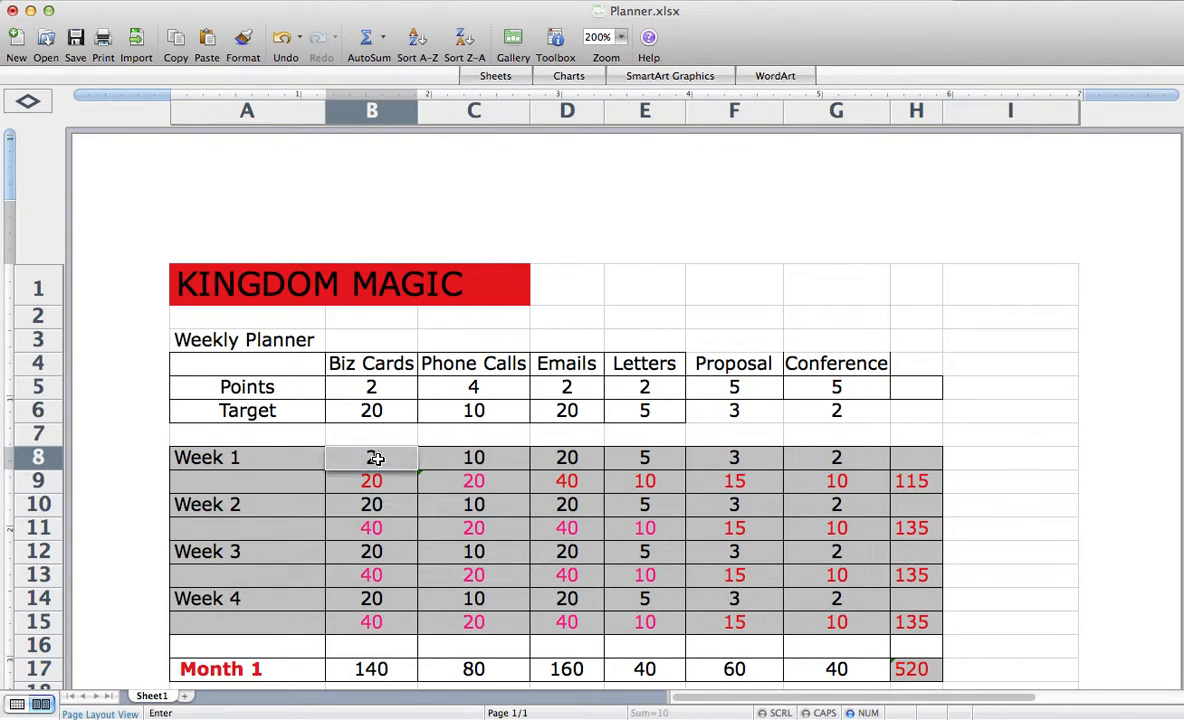
{"action": "key", "text": "Return"}
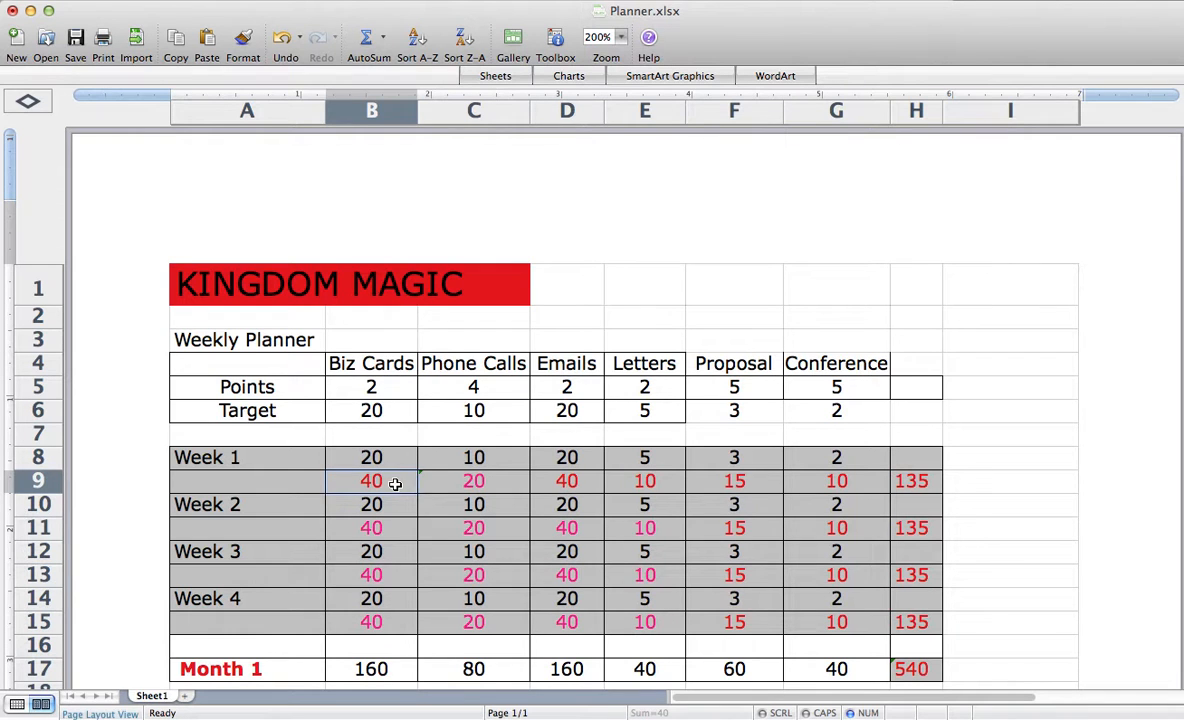
{"action": "scroll", "coordinate": [392, 472], "scroll_direction": "right", "scroll_amount": 15}
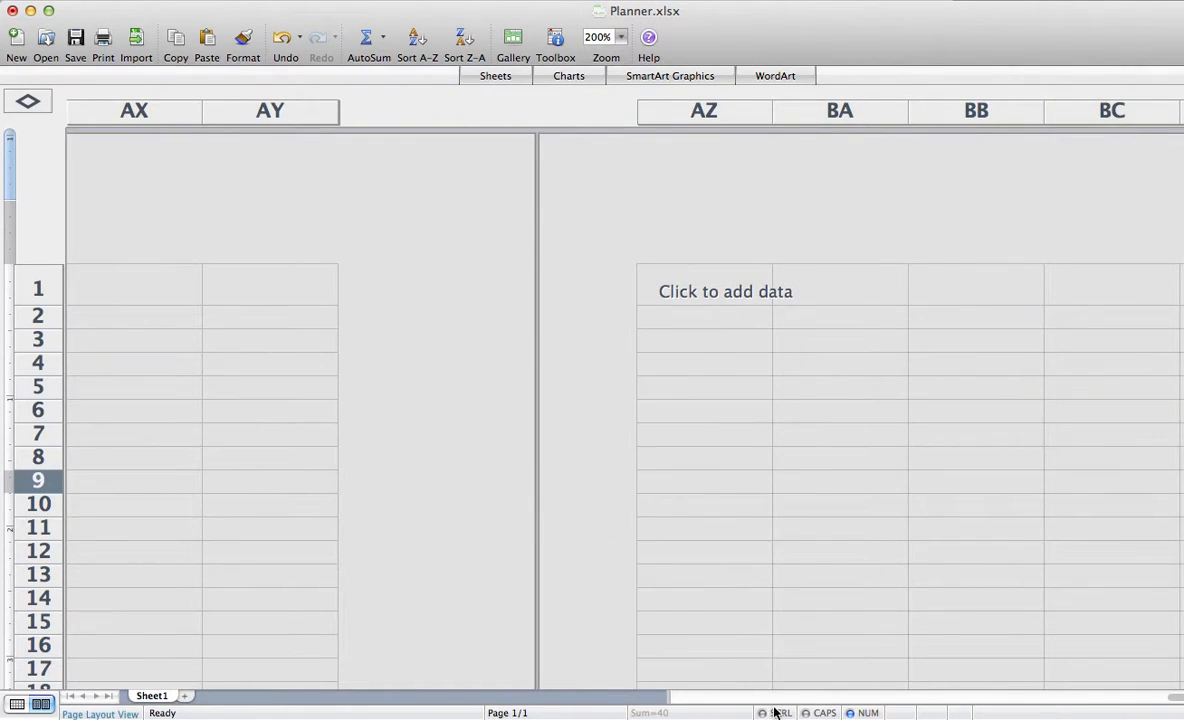
{"action": "scroll", "coordinate": [774, 706], "scroll_direction": "left", "scroll_amount": 6}
{"action": "left_click_drag", "start_coordinate": [1177, 704], "coordinate": [705, 698]}
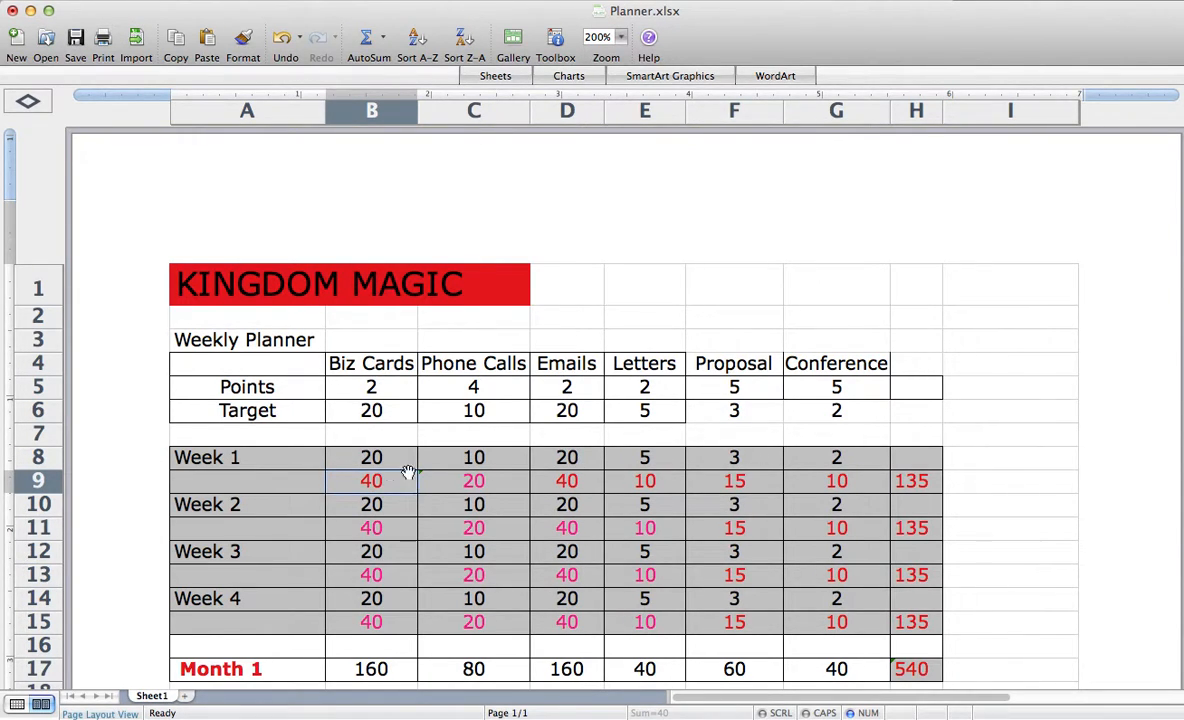
- Change the Week 1 Phone Calls points formula in cell C9 to =(C8)*4
{"action": "left_click", "coordinate": [483, 484]}
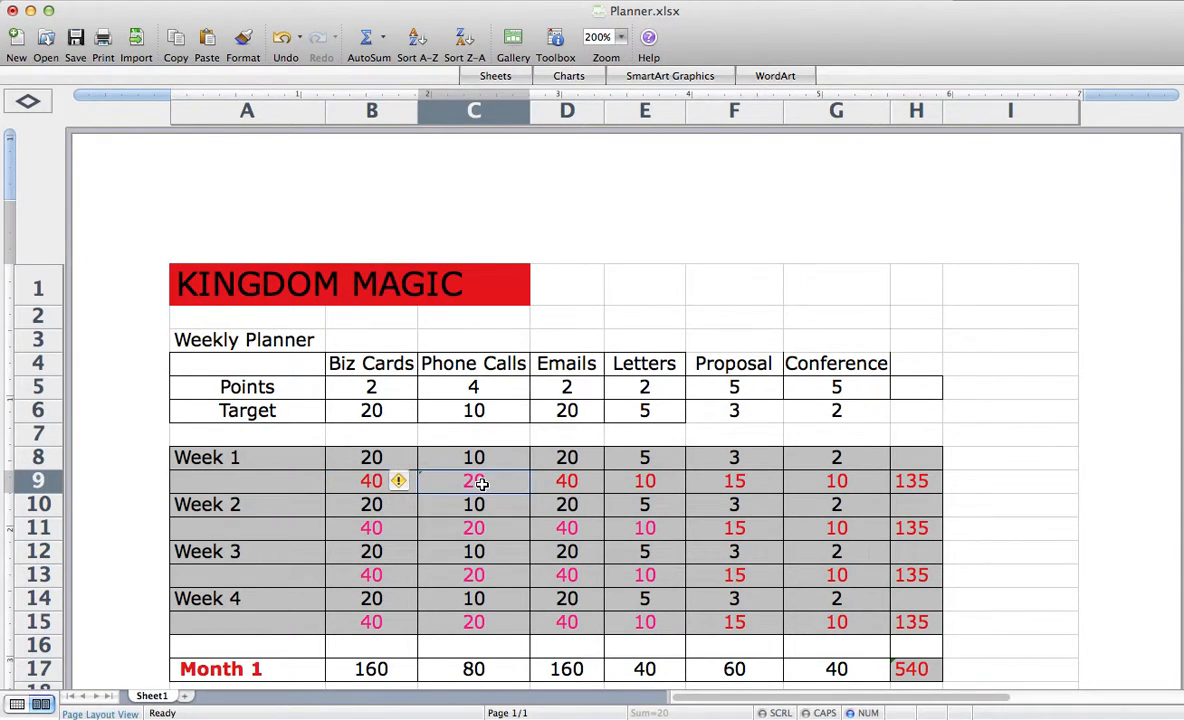
{"action": "double_click", "coordinate": [481, 484]}
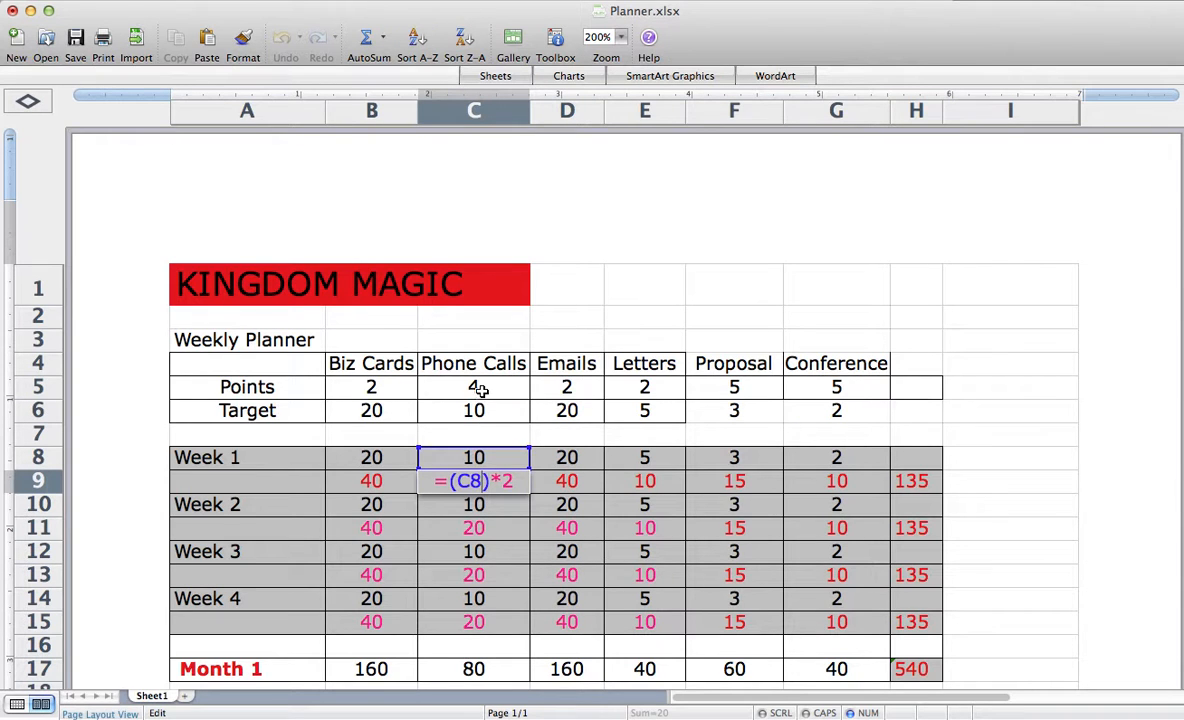
{"action": "scroll", "coordinate": [478, 390], "scroll_direction": "down", "scroll_amount": 4}
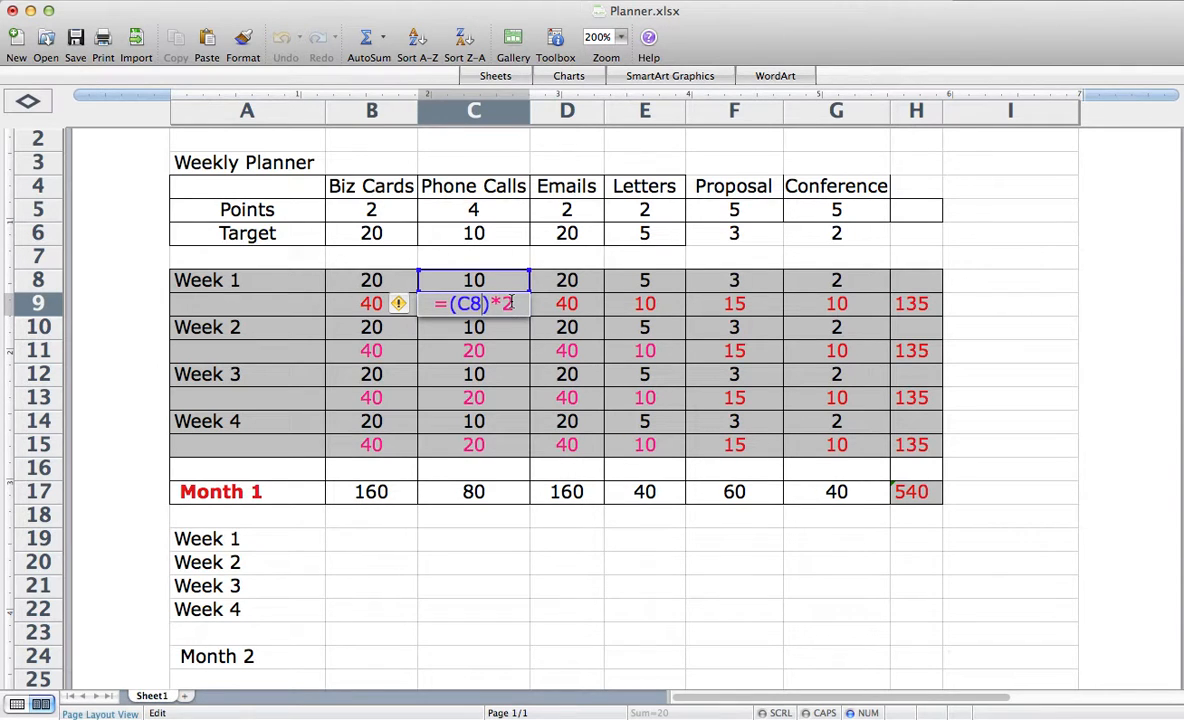
{"action": "key", "text": "BackSpace"}
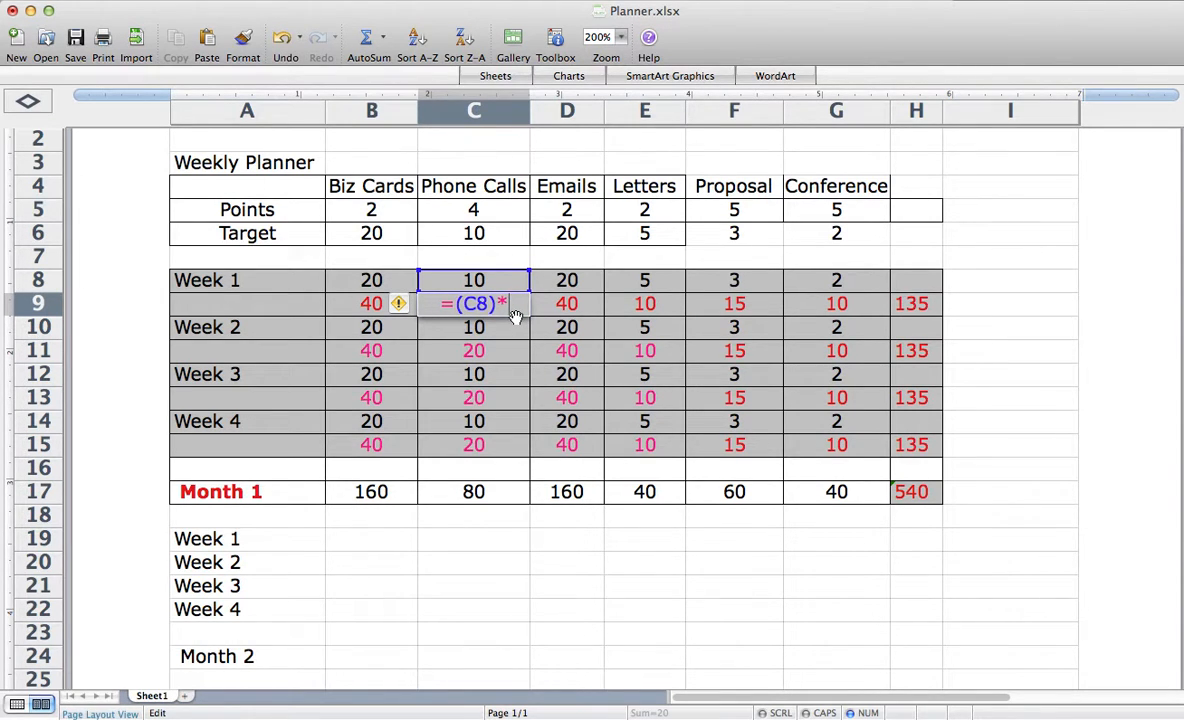
{"action": "type", "text": "4"}
{"action": "key", "text": "Return"}
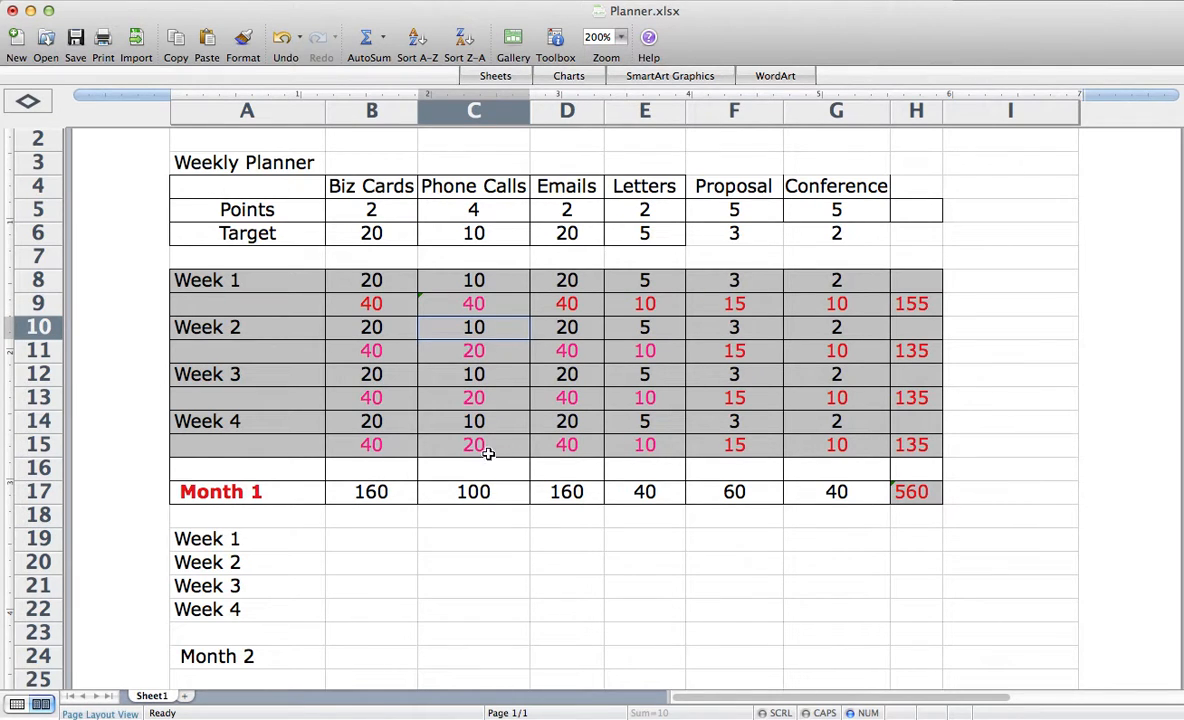
- Copy the Phone Calls points formula from C9 into C11, C13 and C15 for Weeks 2 to 4
{"action": "left_click", "coordinate": [465, 303]}
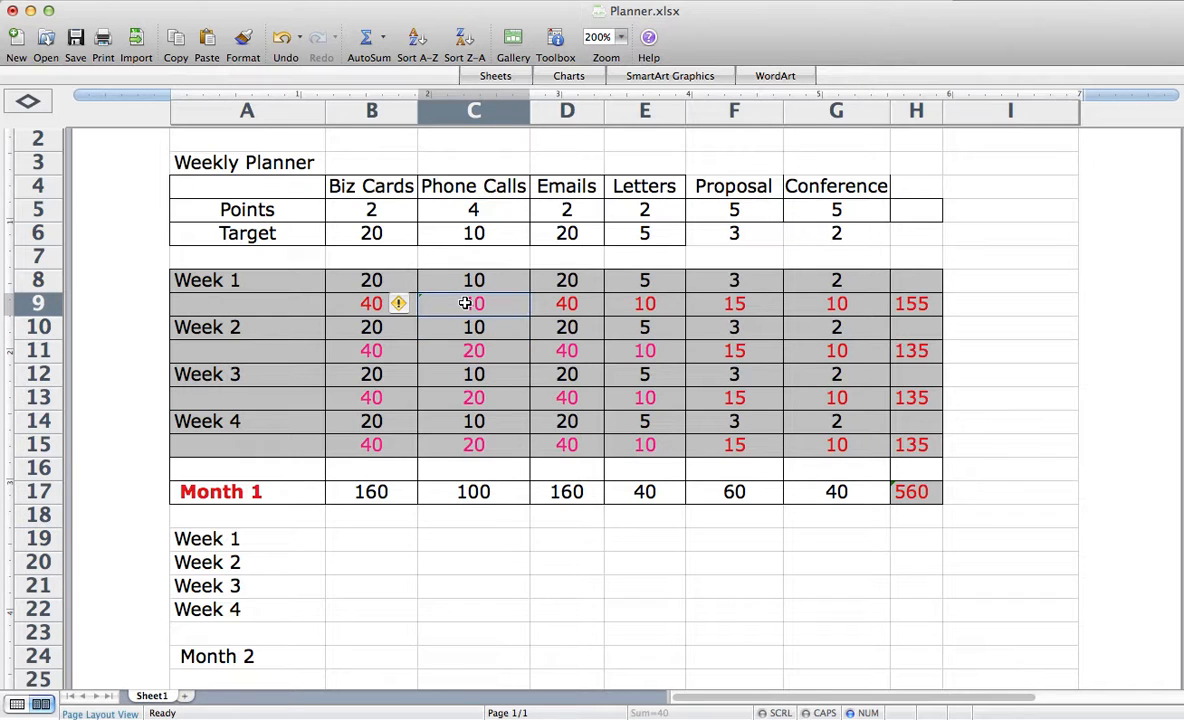
{"action": "key", "text": "super+c"}
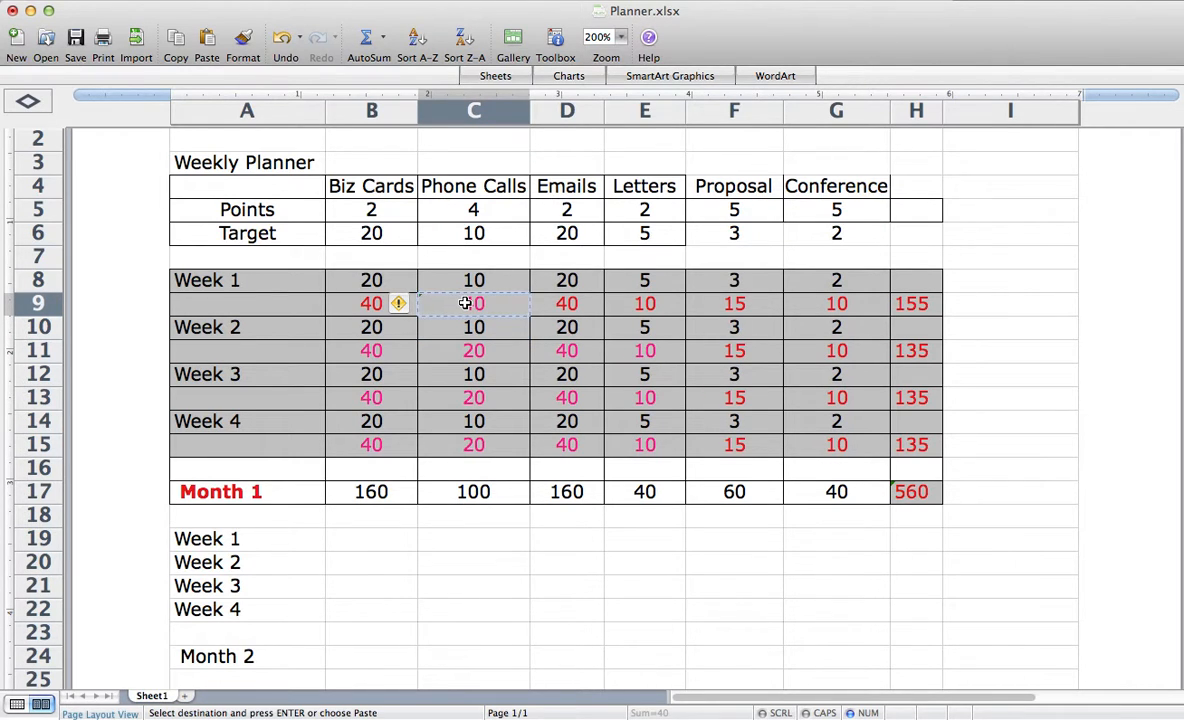
{"action": "left_click", "coordinate": [468, 352]}
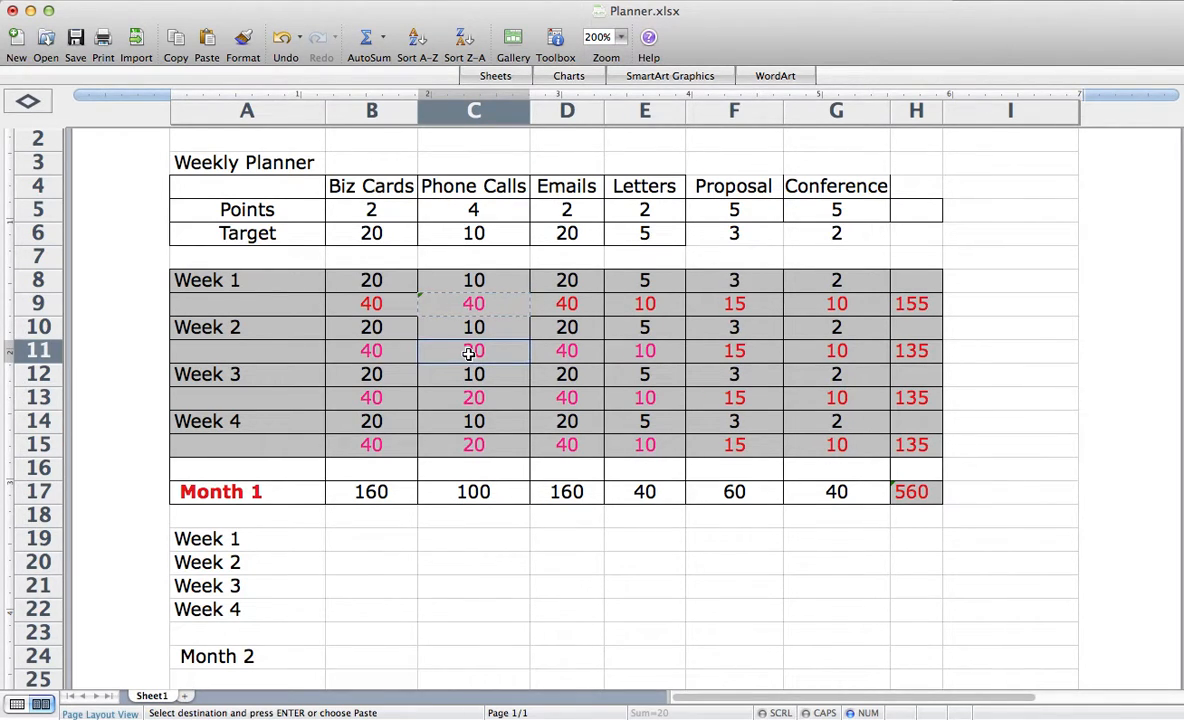
{"action": "key", "text": "super+v"}
{"action": "left_click", "coordinate": [485, 399]}
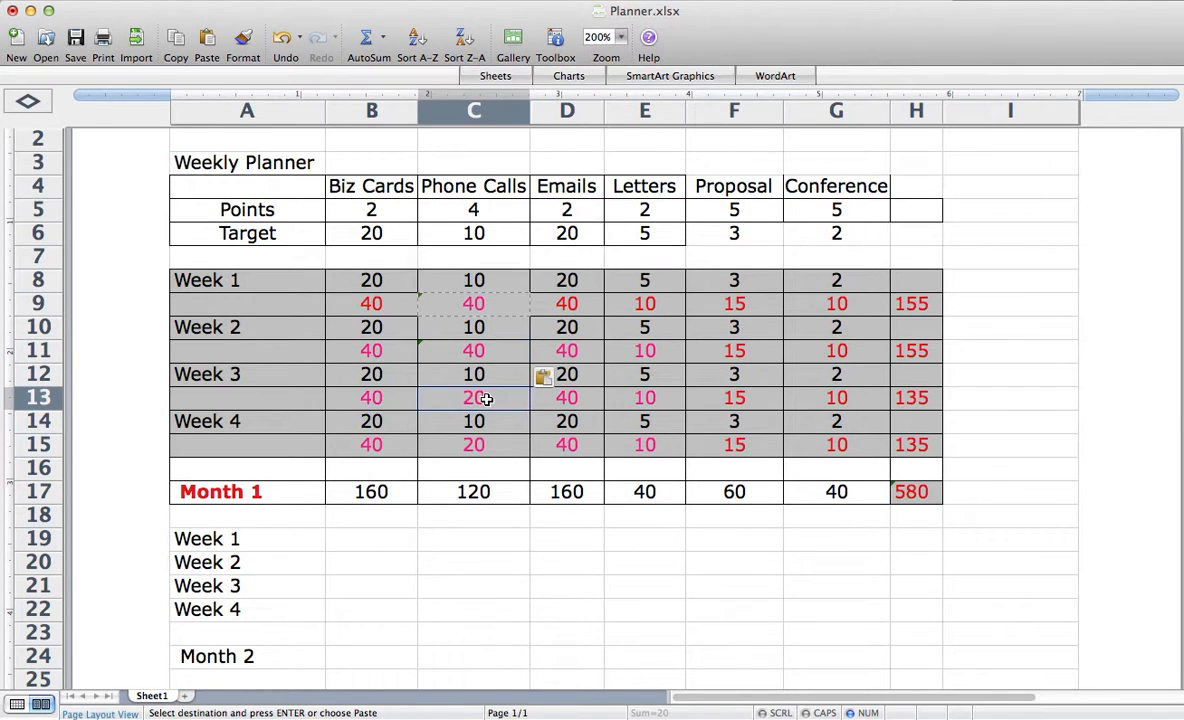
{"action": "key", "text": "super+v"}
{"action": "left_click", "coordinate": [482, 446]}
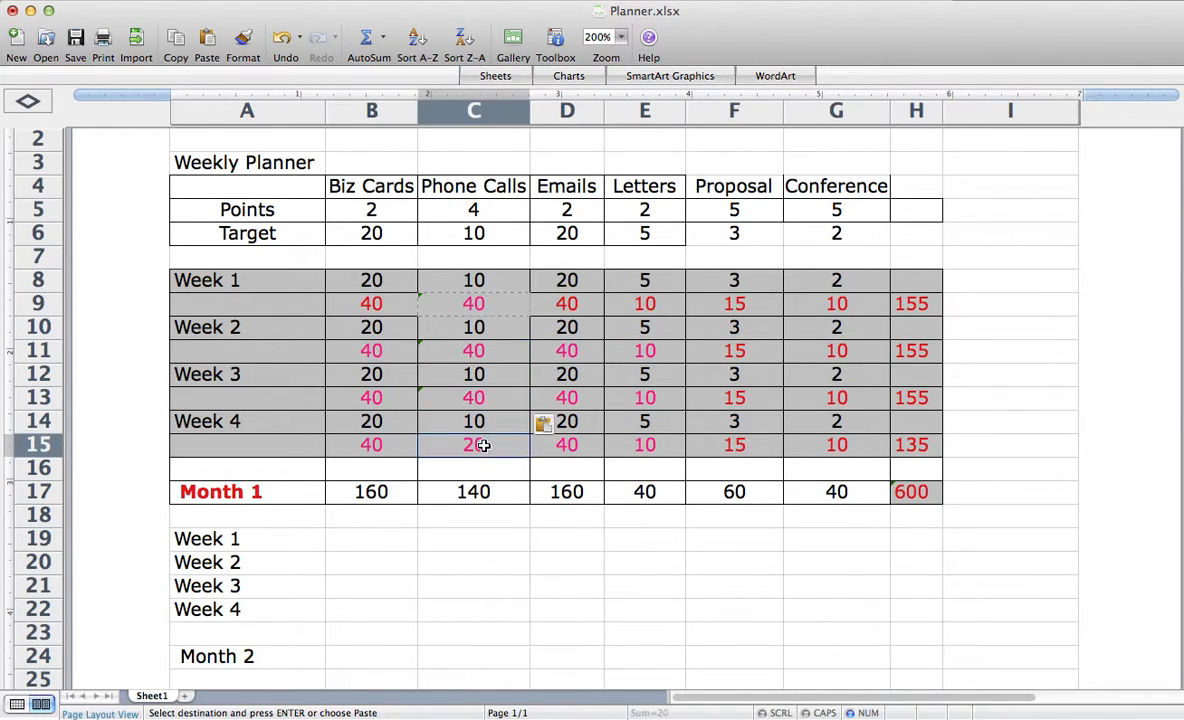
{"action": "key", "text": "super+v"}
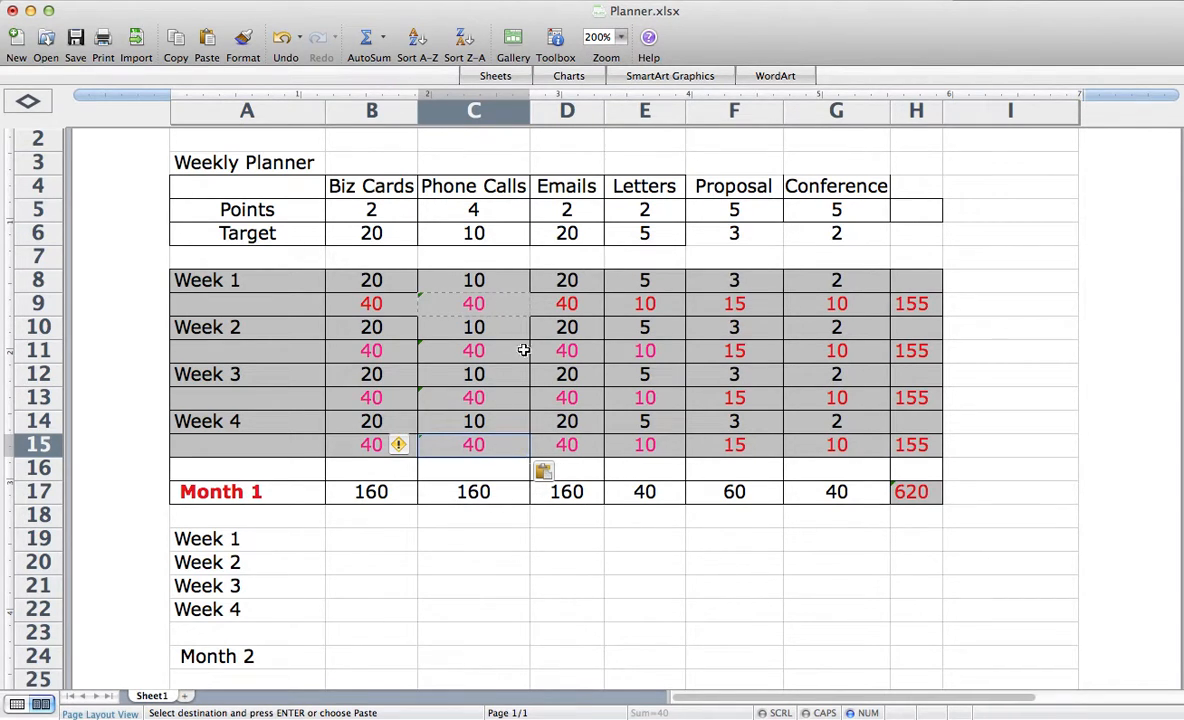
{"action": "left_click", "coordinate": [456, 543]}
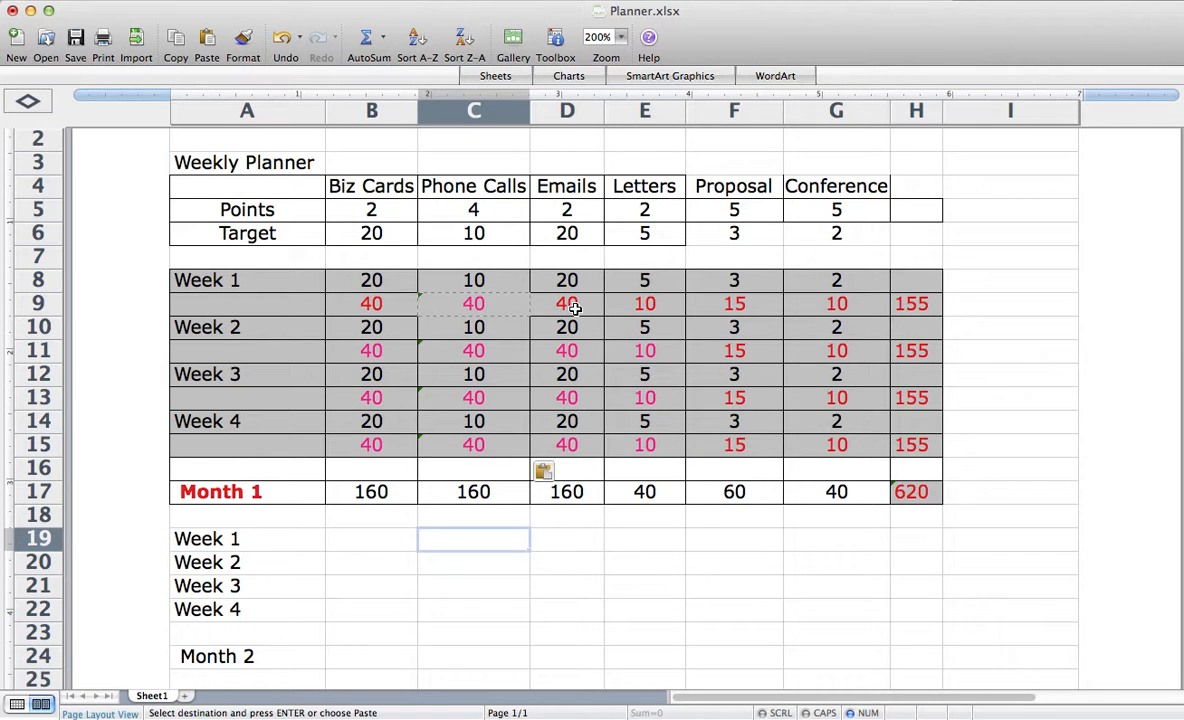
- Go through the Emails points cells D9, D11, D13 and D15 for Weeks 1 to 4
{"action": "scroll", "coordinate": [575, 305], "scroll_direction": "right", "scroll_amount": 3}
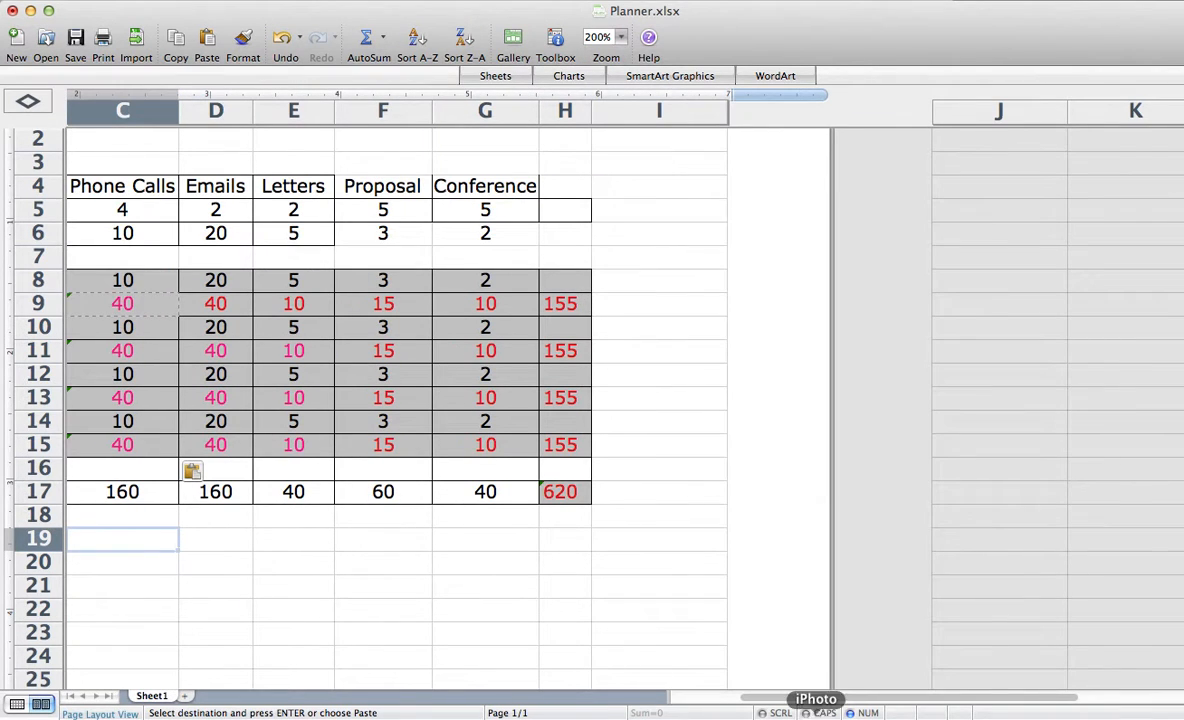
{"action": "scroll", "coordinate": [729, 697], "scroll_direction": "left", "scroll_amount": 3}
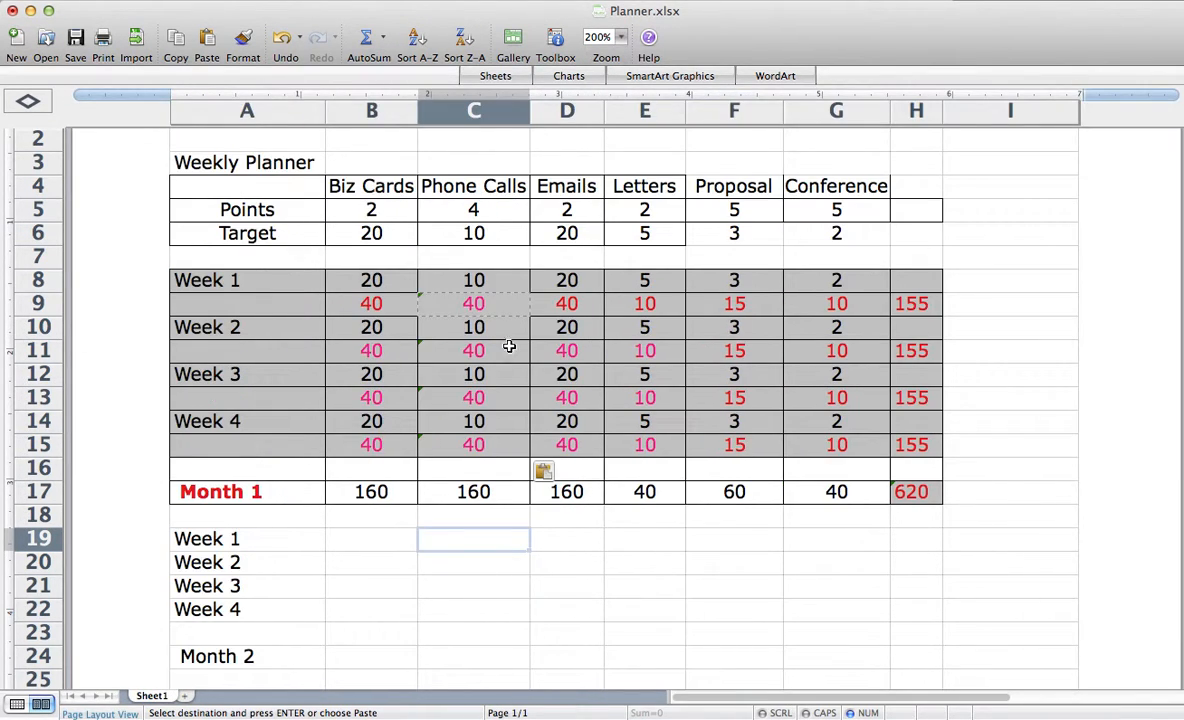
{"action": "left_click", "coordinate": [568, 305]}
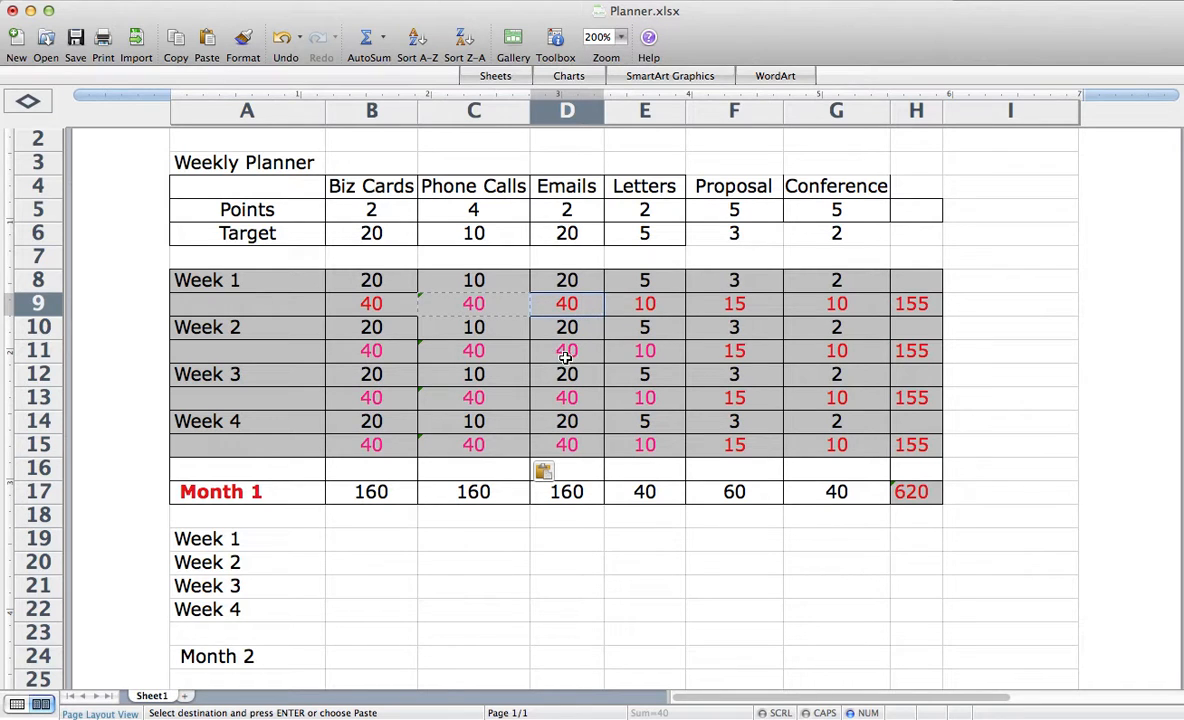
{"action": "left_click", "coordinate": [564, 352]}
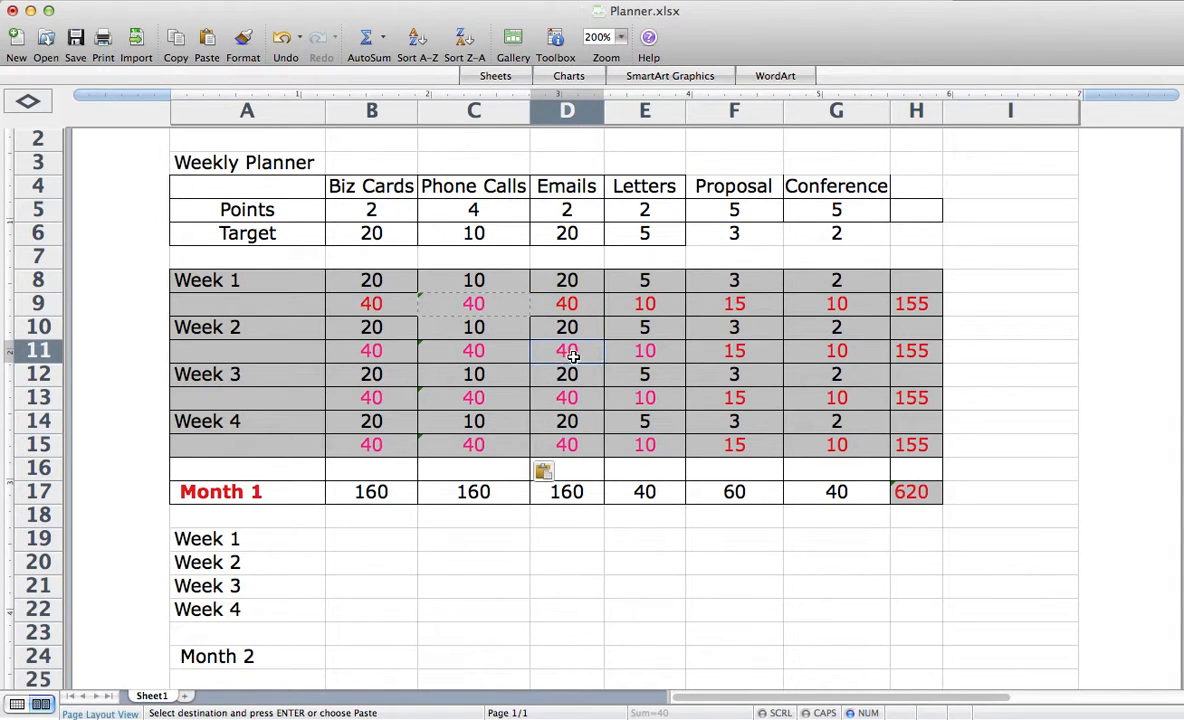
{"action": "left_click", "coordinate": [567, 399]}
{"action": "left_click", "coordinate": [570, 448]}
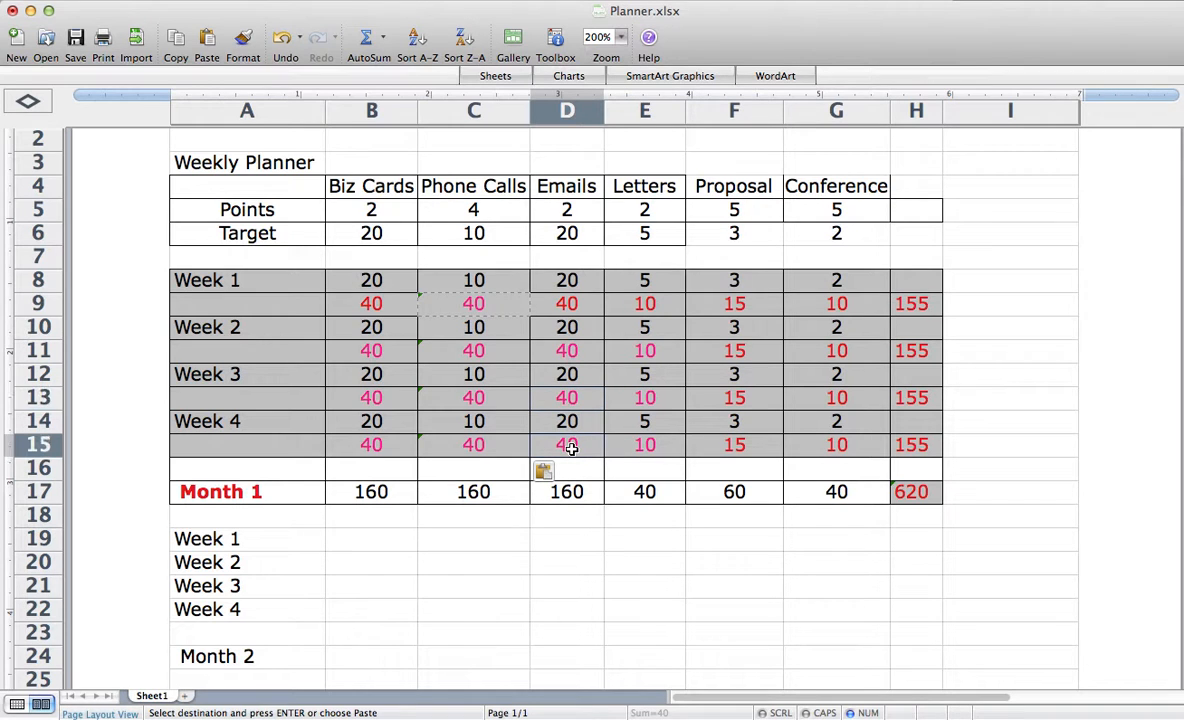
{"action": "left_click", "coordinate": [586, 567]}
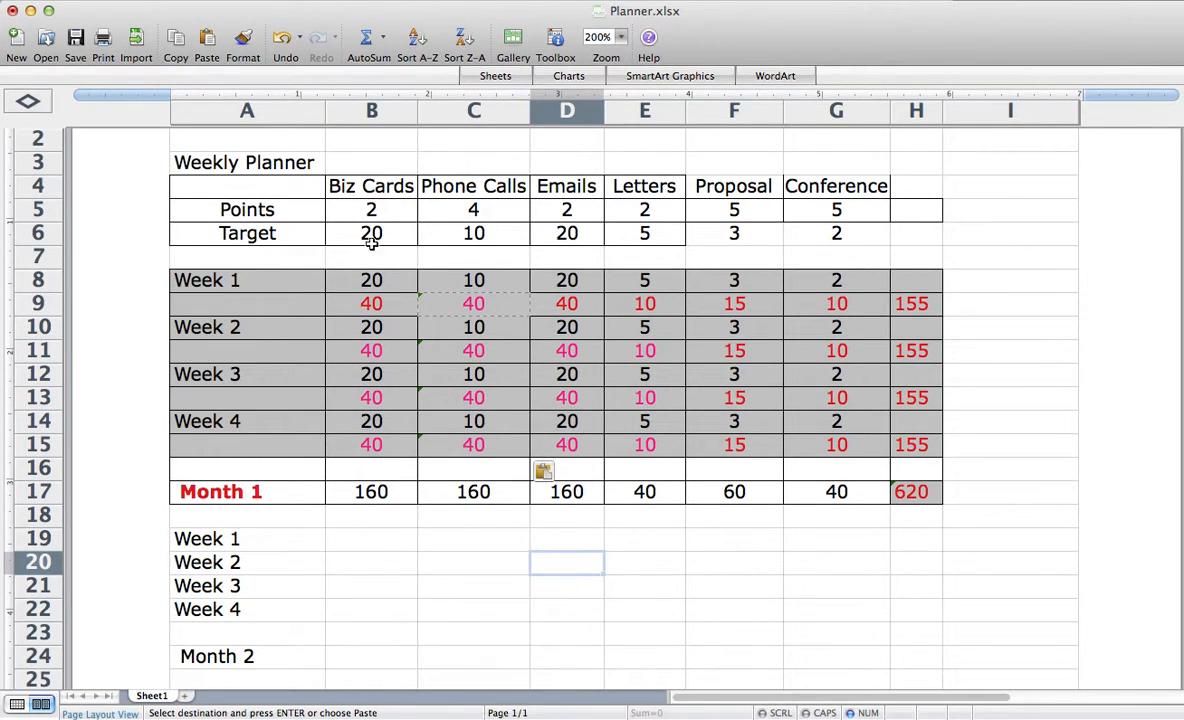
- Set the Week 4 Biz Cards count in cell B14 to 10
{"action": "left_click", "coordinate": [376, 426]}
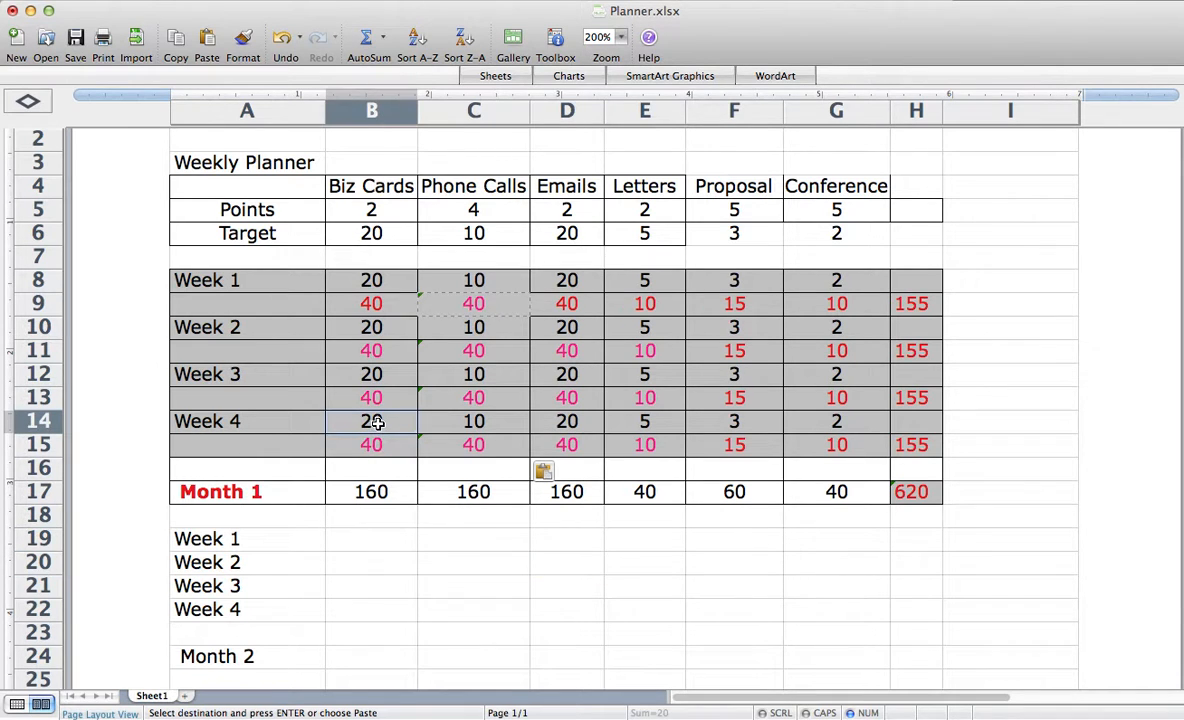
{"action": "type", "text": "10"}
{"action": "key", "text": "Return"}
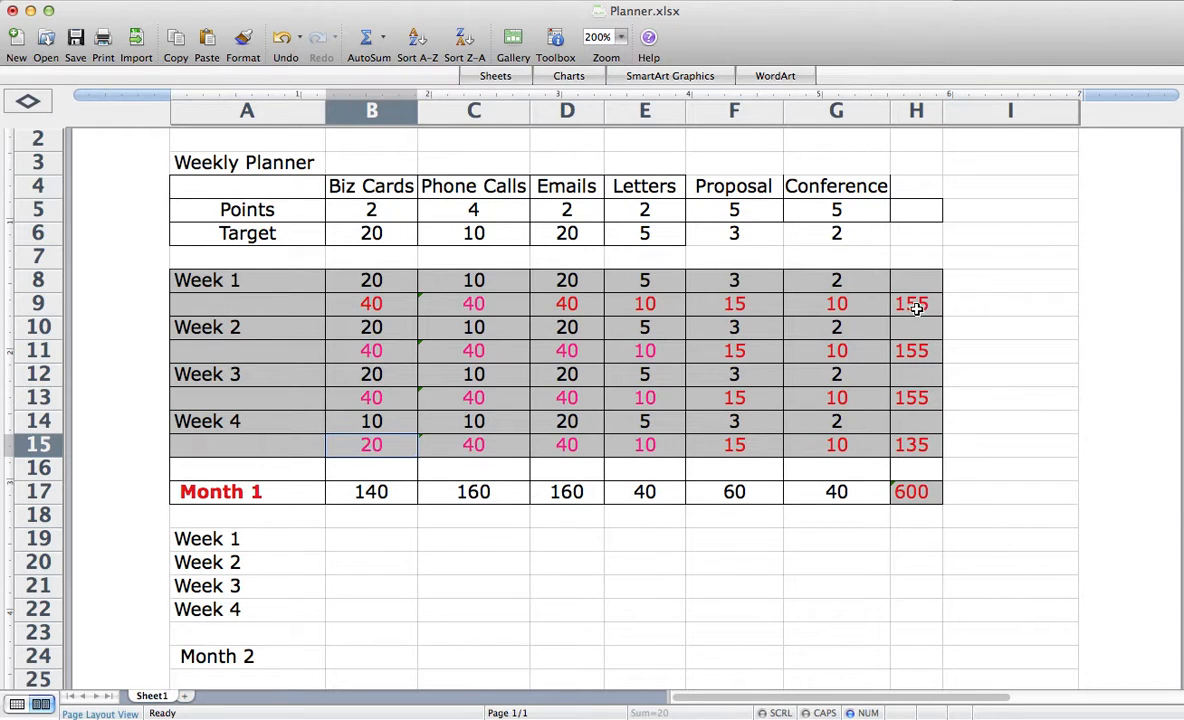
- Save the planner workbook with the changed Week 4 Biz Cards count
{"action": "key", "text": "super+s"}
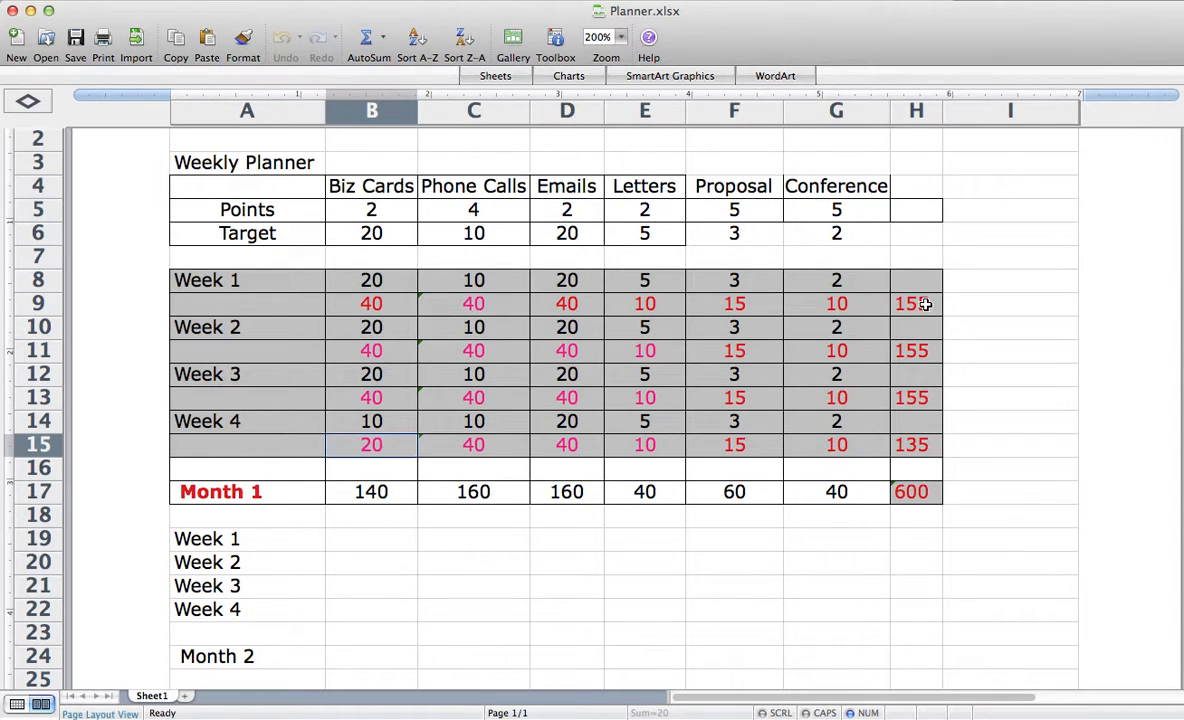
{"action": "scroll", "coordinate": [497, 428], "scroll_direction": "right", "scroll_amount": 10}
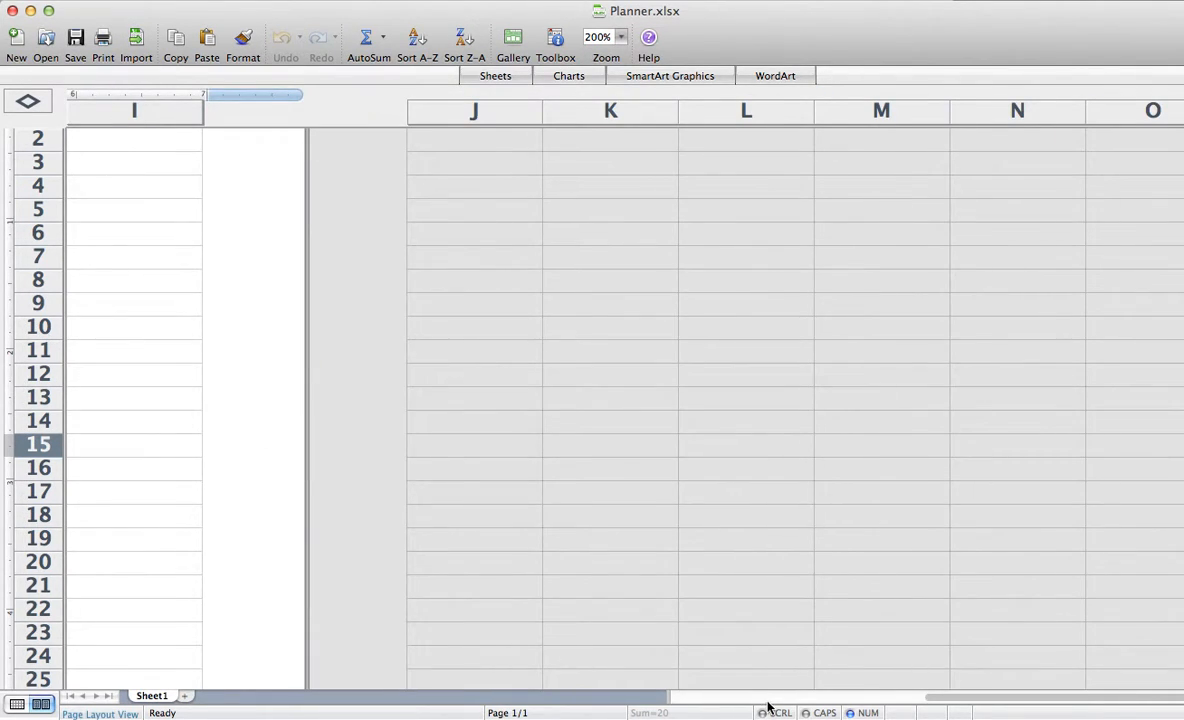
{"action": "scroll", "coordinate": [768, 707], "scroll_direction": "left", "scroll_amount": 10}
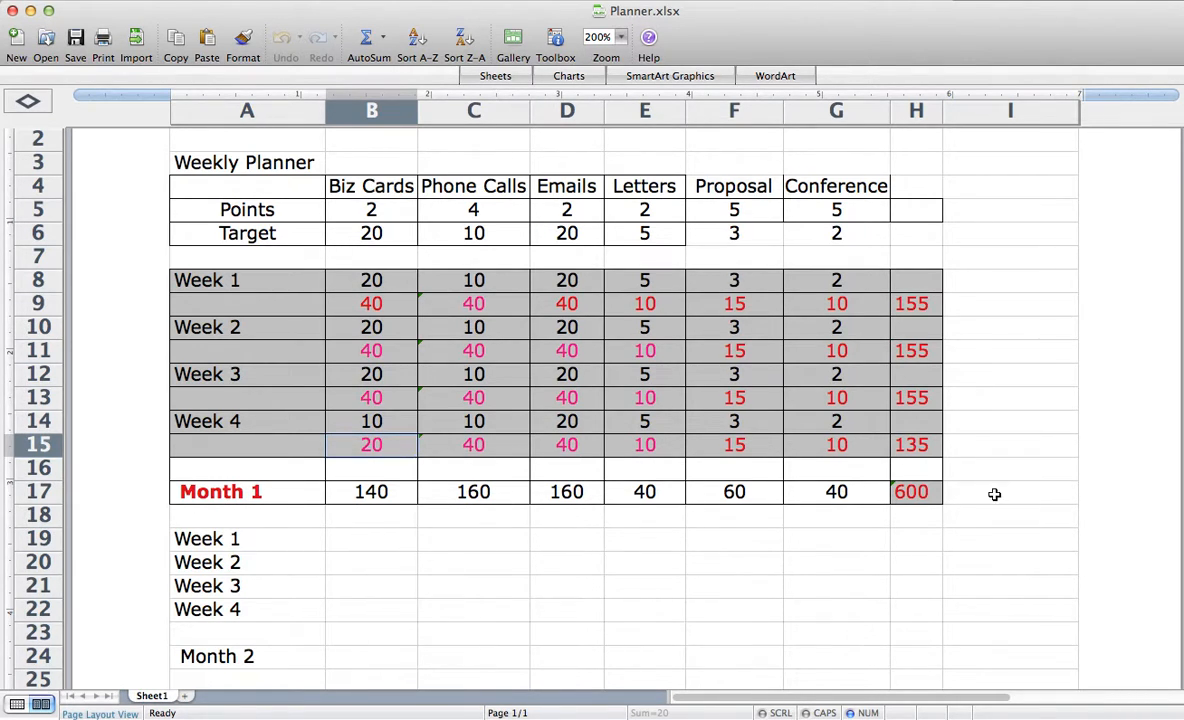
- Clear the Month 1 grand total in cell H17 and replace it with an AutoSum of the category totals in B17 to G17
{"action": "left_click", "coordinate": [374, 491]}
{"action": "left_click_drag", "start_coordinate": [374, 491], "coordinate": [803, 489]}
{"action": "left_click", "coordinate": [860, 560]}
{"action": "left_click", "coordinate": [908, 494]}
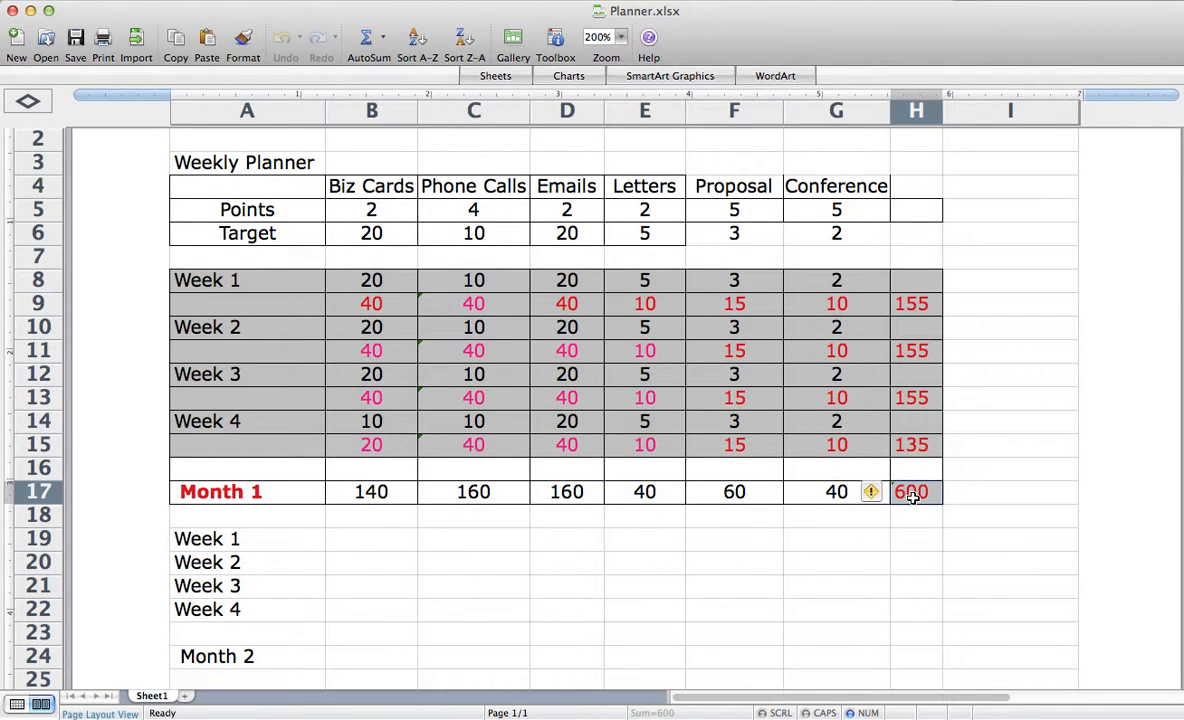
{"action": "double_click", "coordinate": [910, 494]}
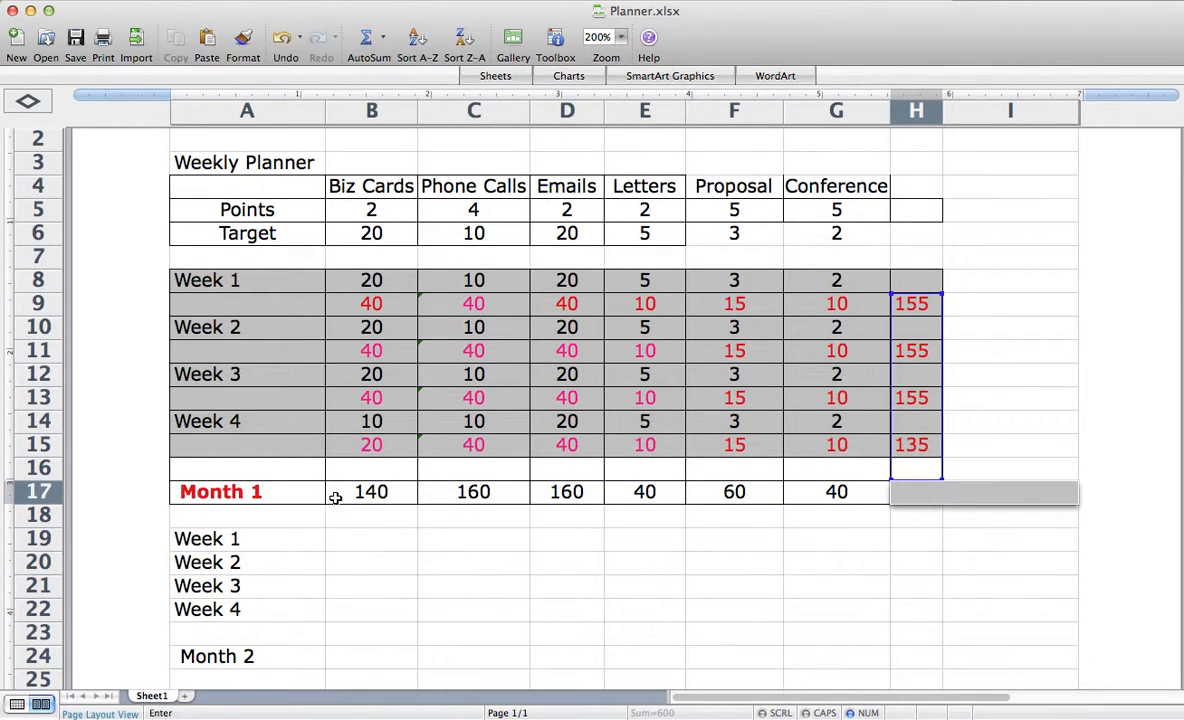
{"action": "left_click_drag", "start_coordinate": [342, 491], "coordinate": [879, 494]}
{"action": "left_click_drag", "start_coordinate": [873, 508], "coordinate": [930, 494]}
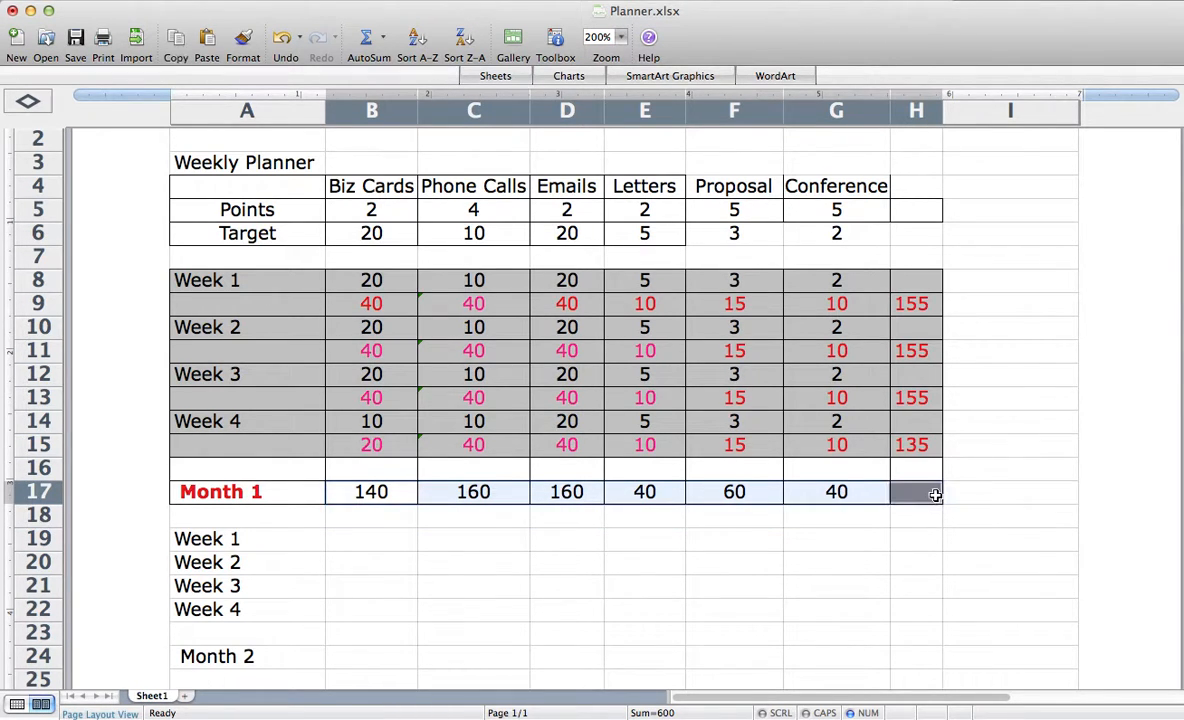
{"action": "left_click", "coordinate": [367, 40]}
{"action": "left_click", "coordinate": [969, 561]}
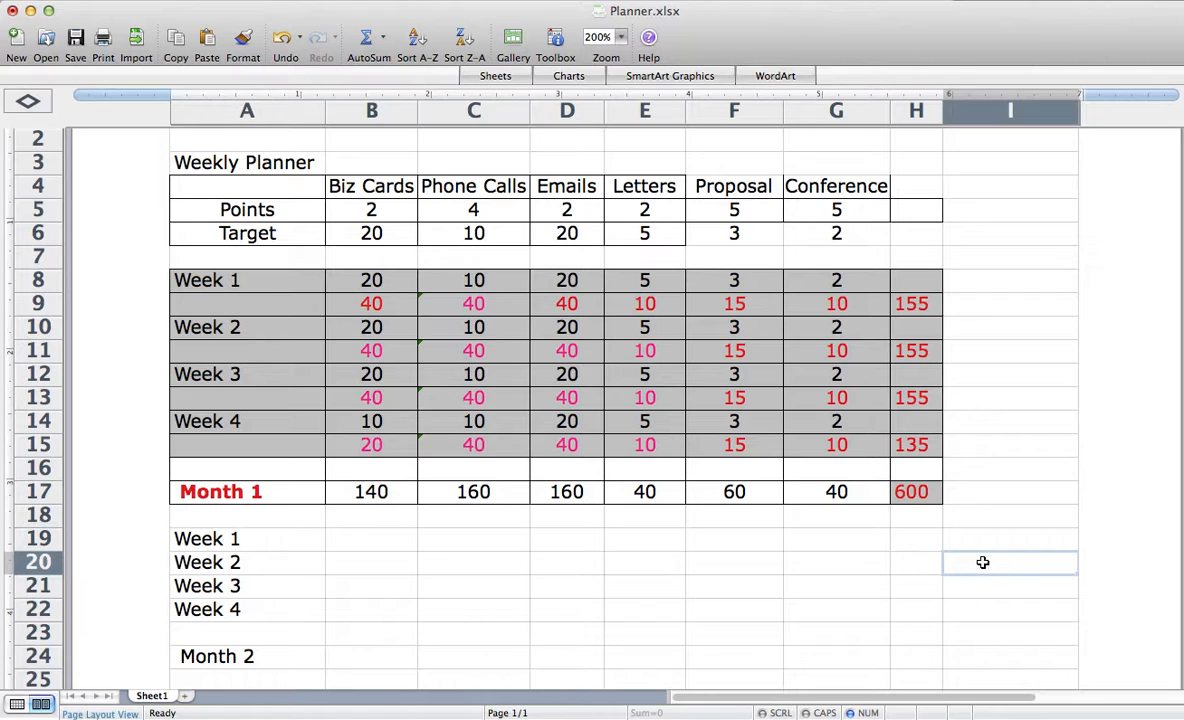